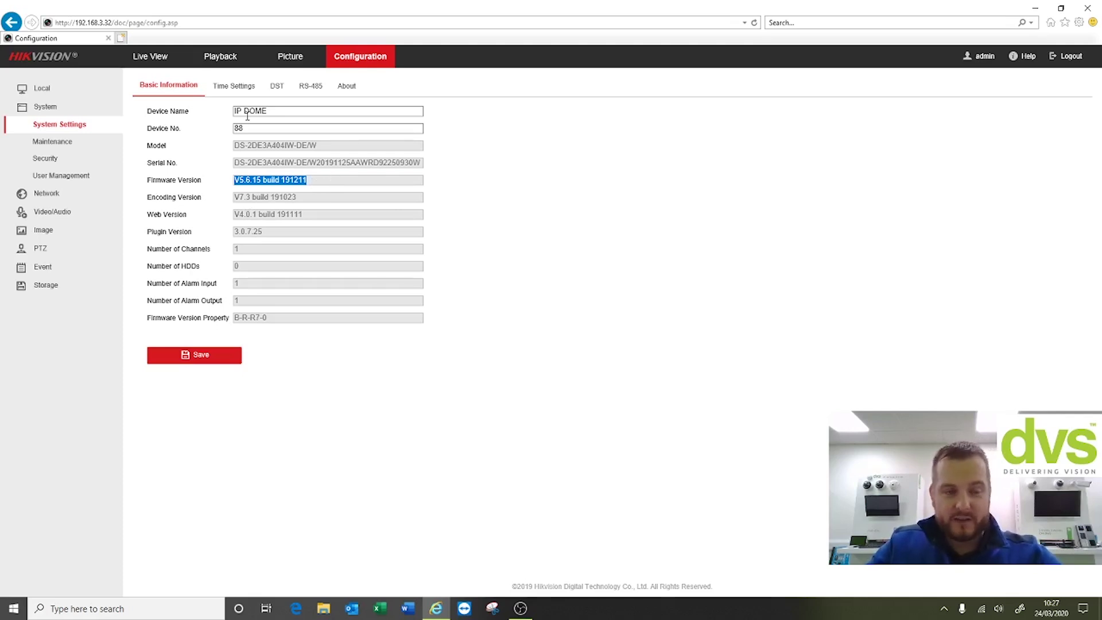
# Open the camera's live view, zoom the camera fully in and back out, and pan it slightly left.
pyautogui.click(154, 56)
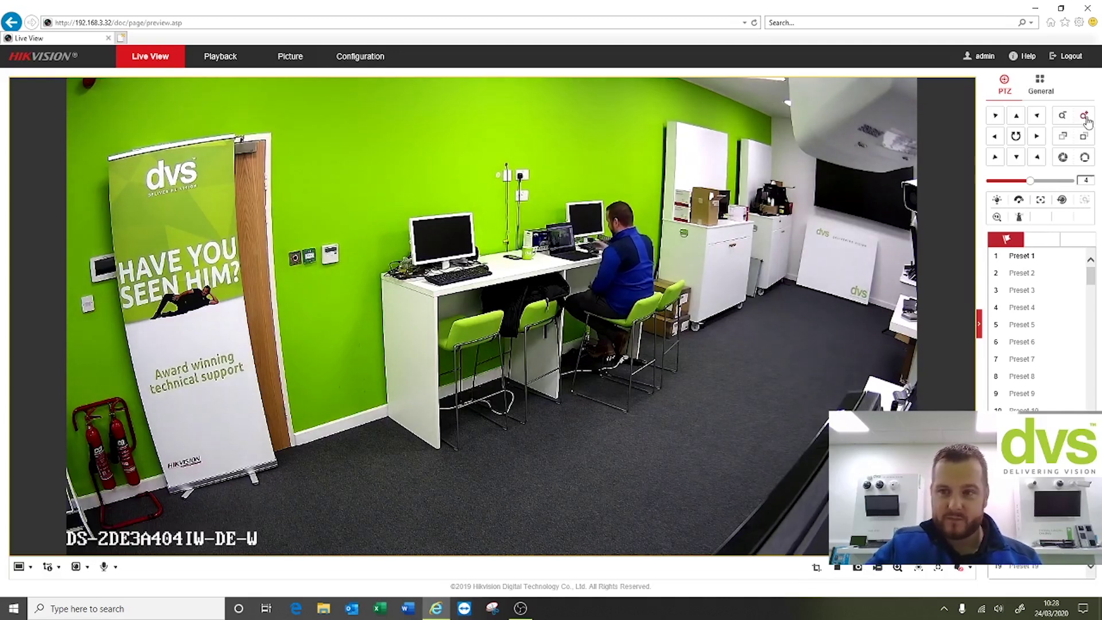
pyautogui.click(1087, 119)
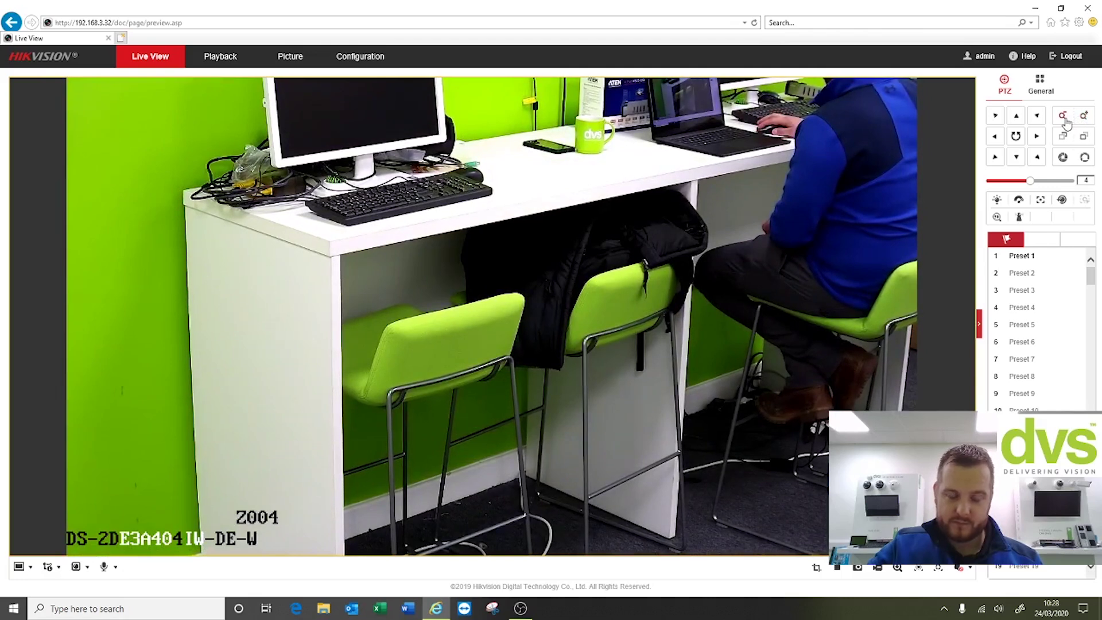
pyautogui.click(1065, 121)
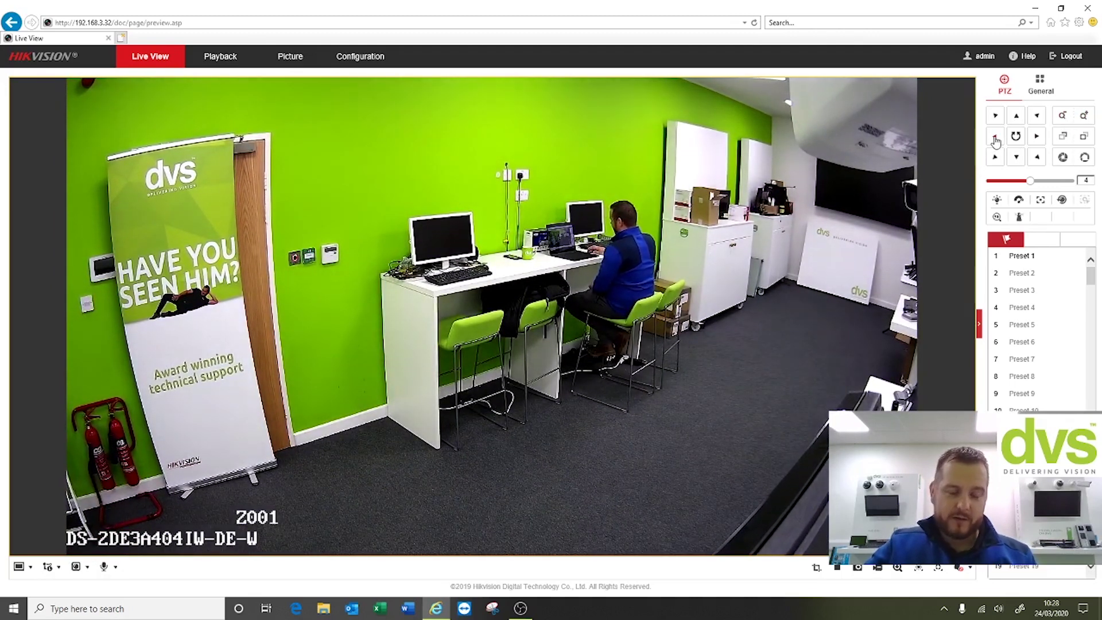
pyautogui.click(996, 138)
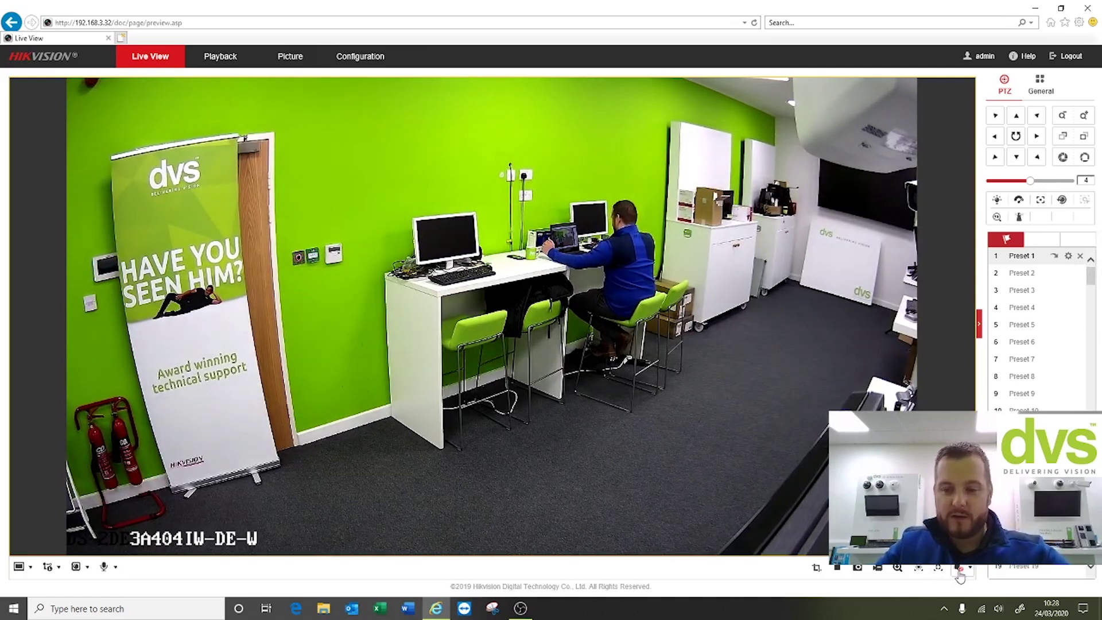
# Turn the live view audio on and mute it again, and show the general display settings beside the picture.
pyautogui.click(956, 569)
pyautogui.click(991, 583)
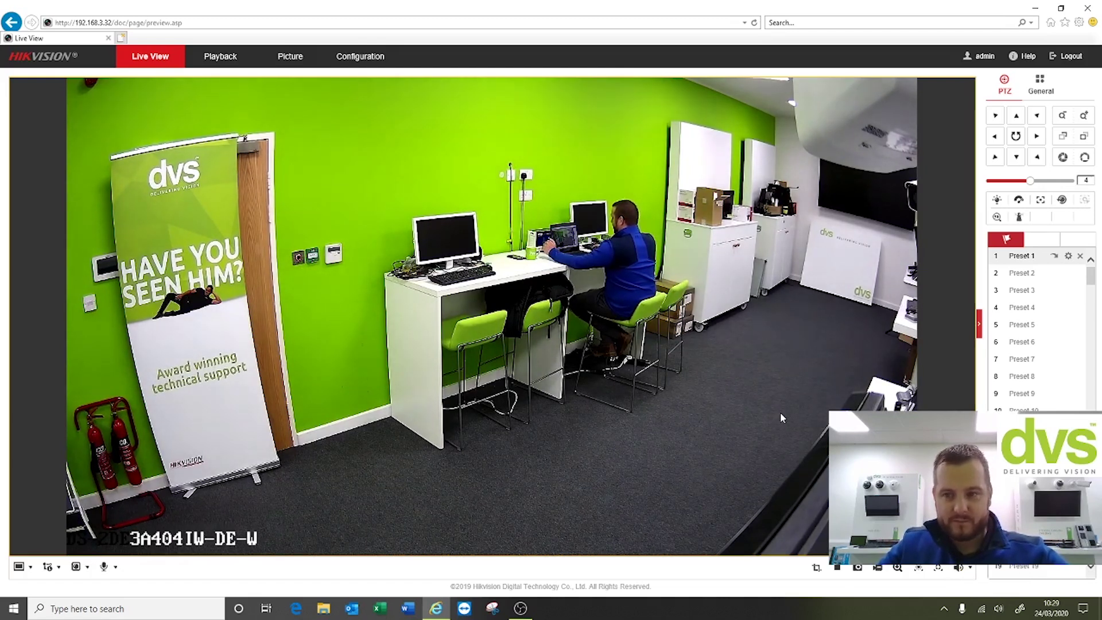
pyautogui.click(958, 582)
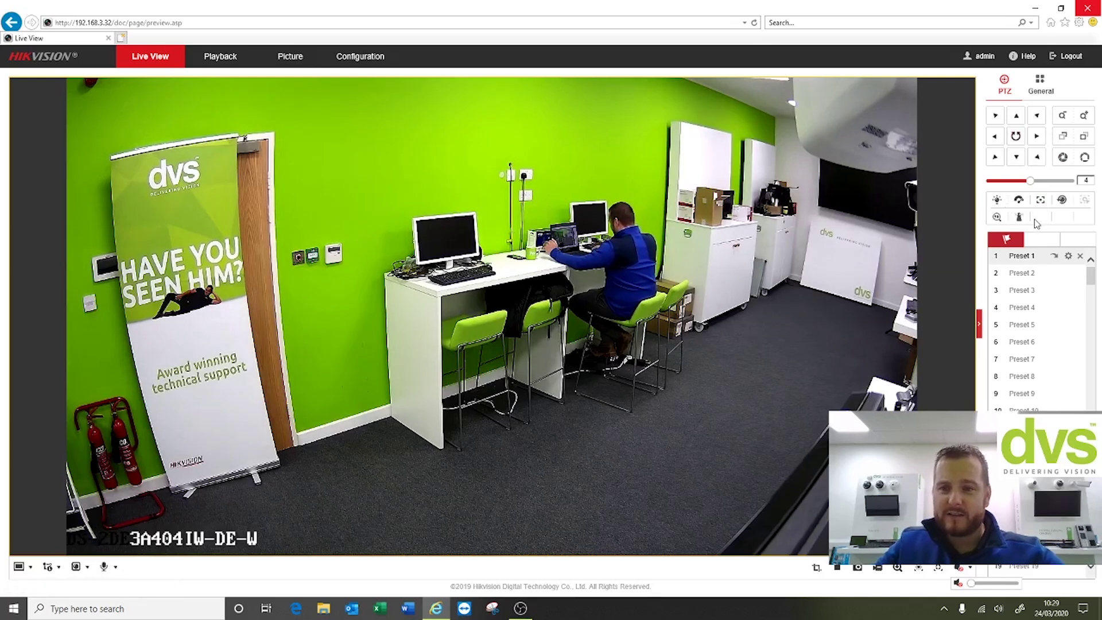
pyautogui.click(1040, 94)
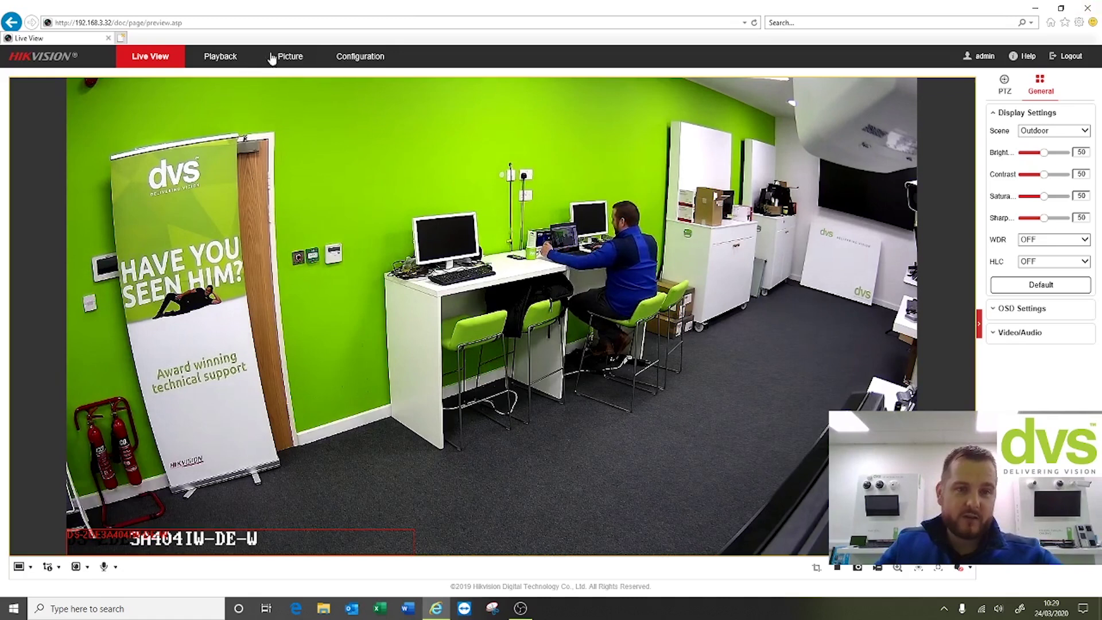
# Look through the system configuration's Maintenance, Security and User Management pages.
pyautogui.click(346, 57)
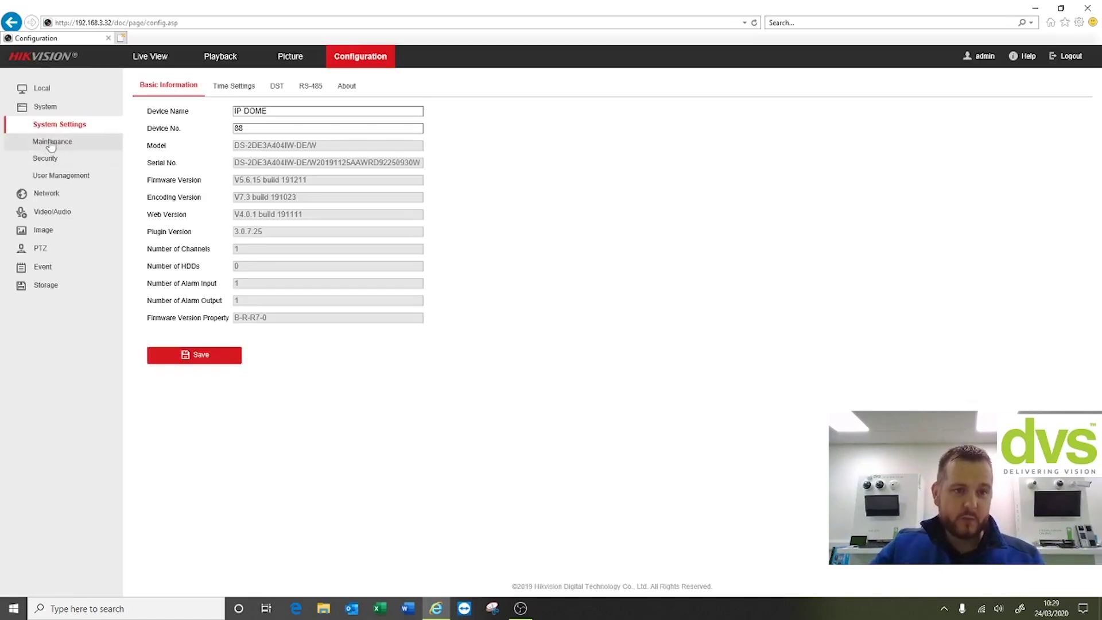
pyautogui.click(45, 142)
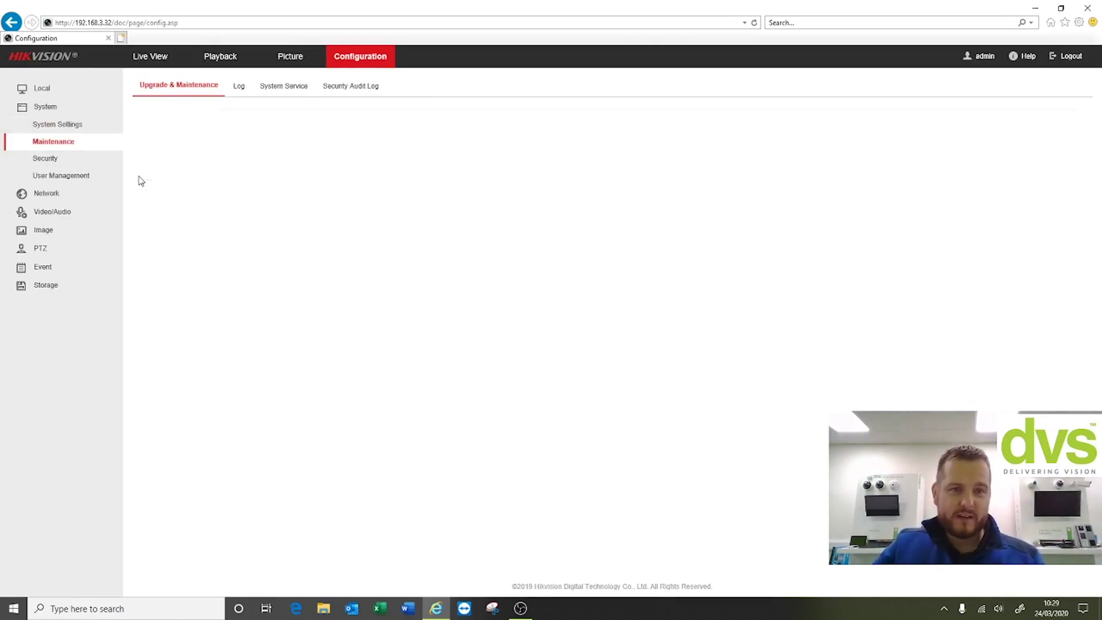
pyautogui.click(43, 158)
pyautogui.click(50, 175)
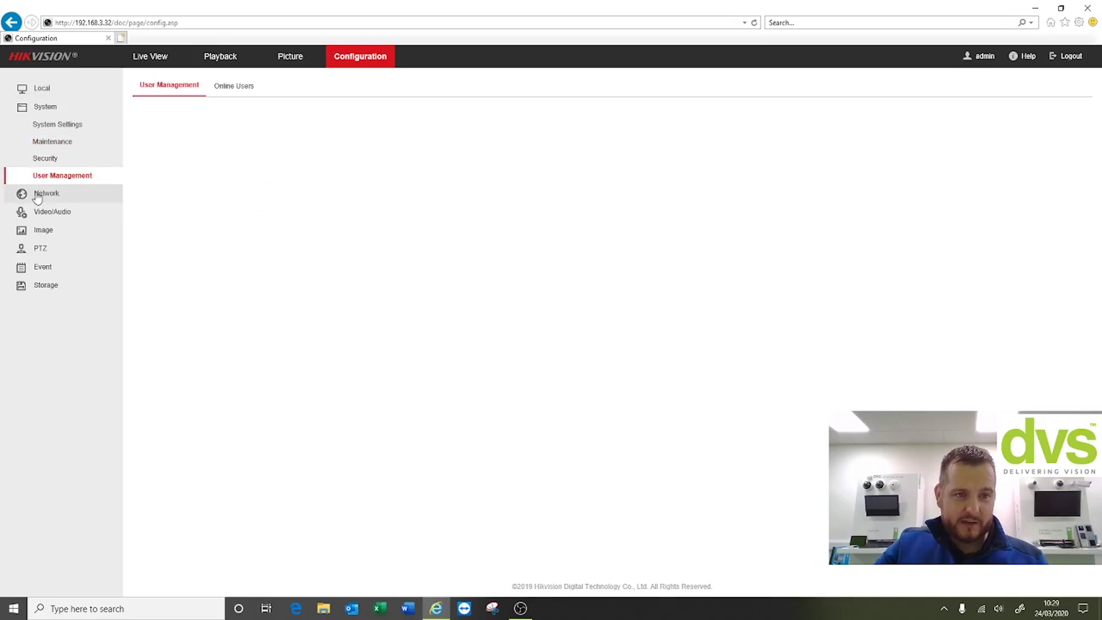
# Show the Platform Access settings within the advanced network configuration.
pyautogui.click(45, 192)
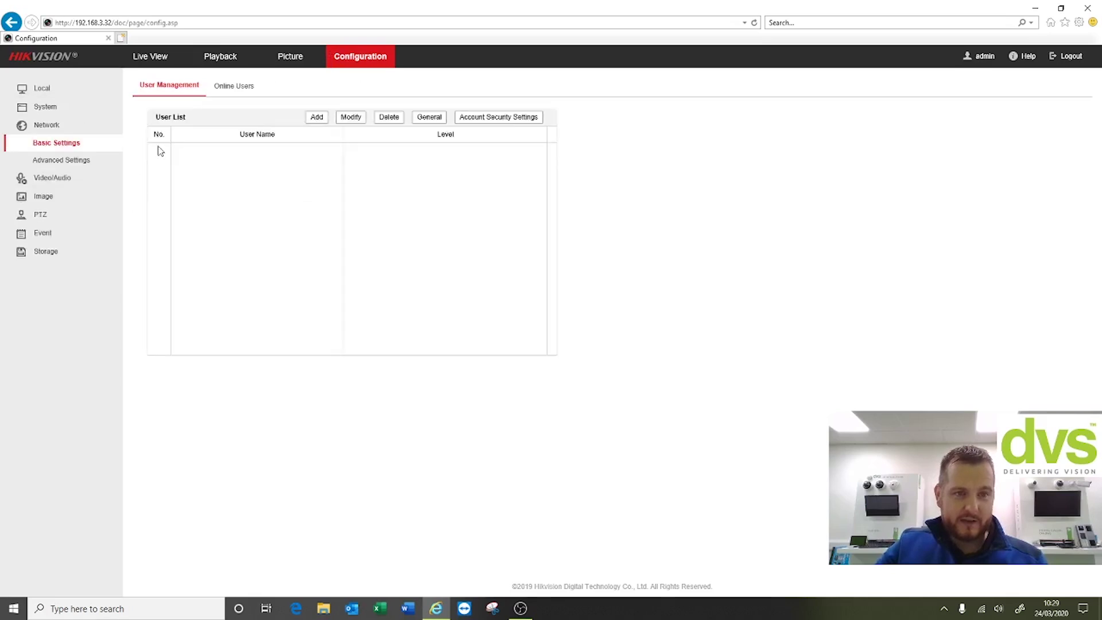
pyautogui.click(100, 159)
pyautogui.click(278, 87)
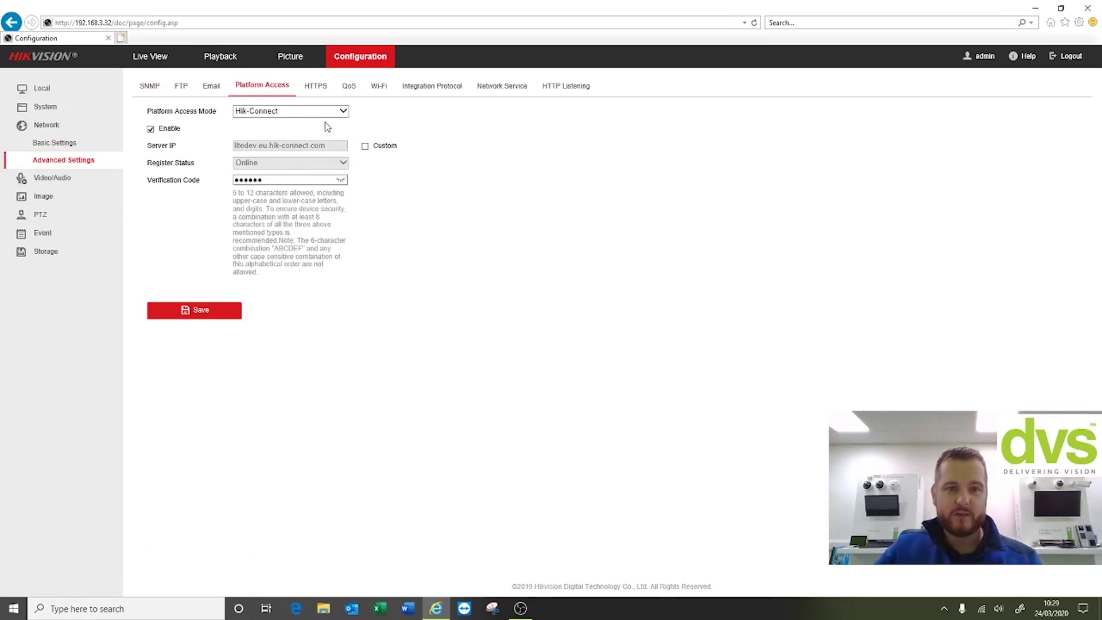
# Select the first DVSLTD network in the Wi-Fi list and examine its security key and WPS fields.
pyautogui.click(379, 86)
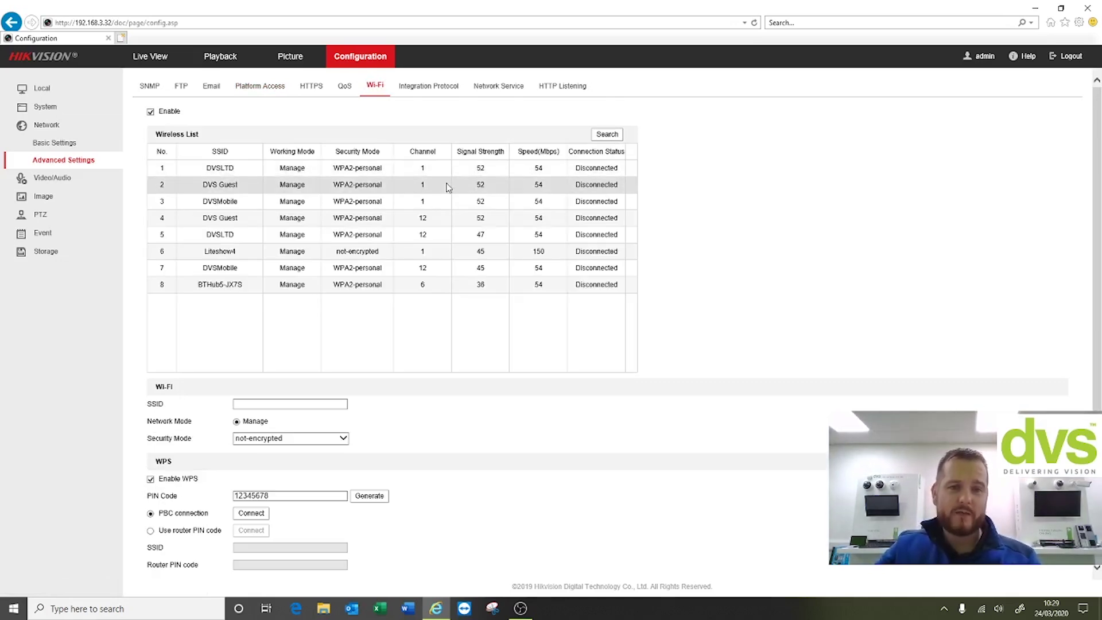
pyautogui.click(416, 175)
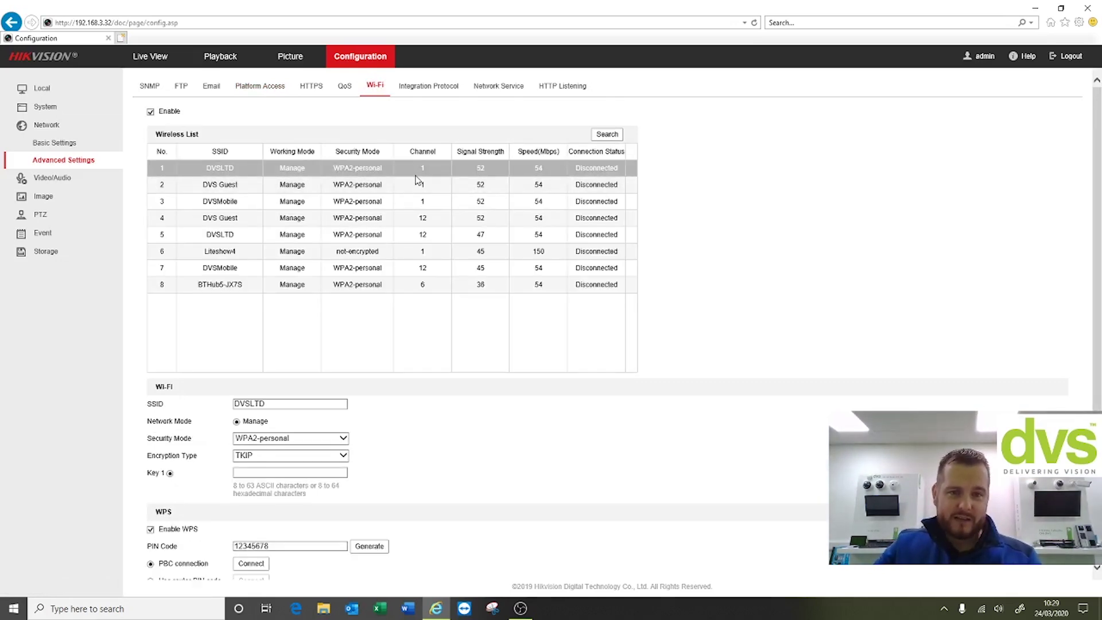
pyautogui.click(273, 474)
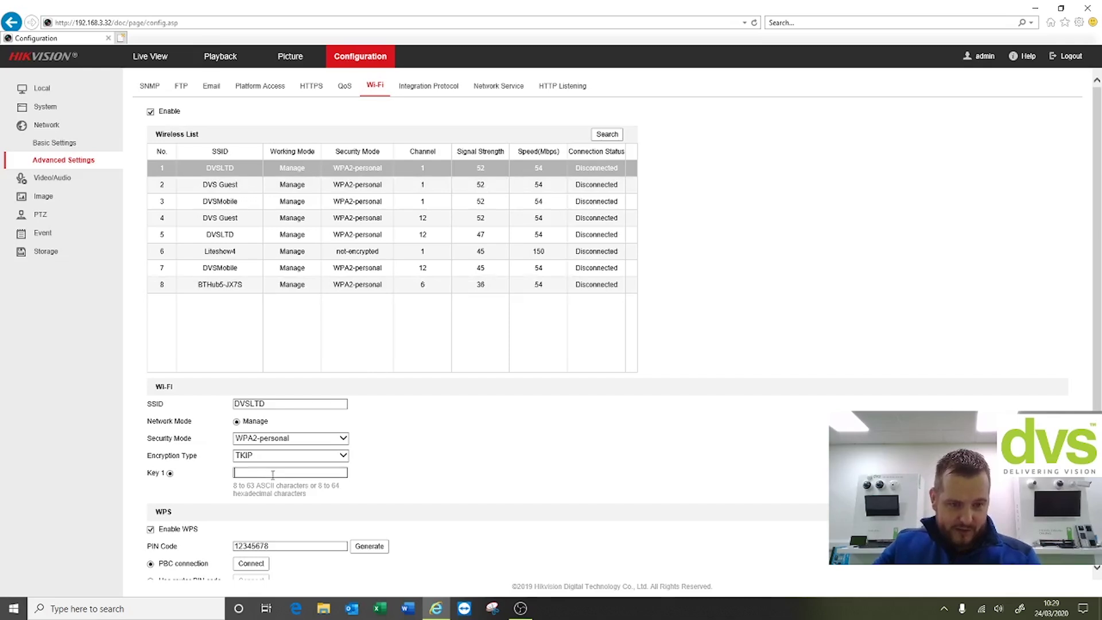
pyautogui.scroll(-2, 412, 507)
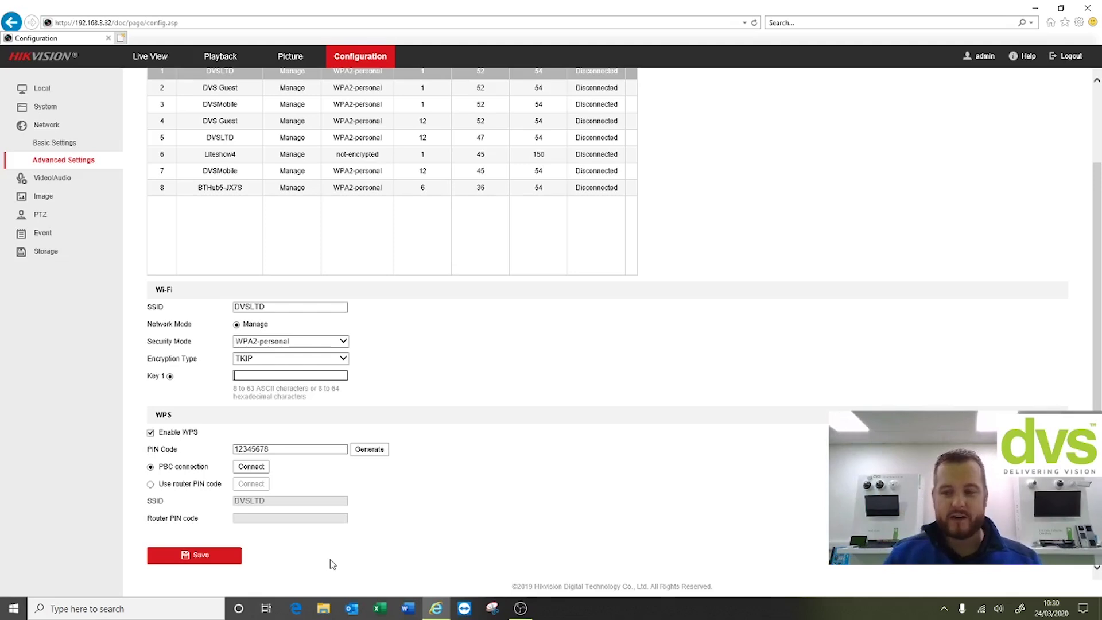
pyautogui.scroll(2, 291, 562)
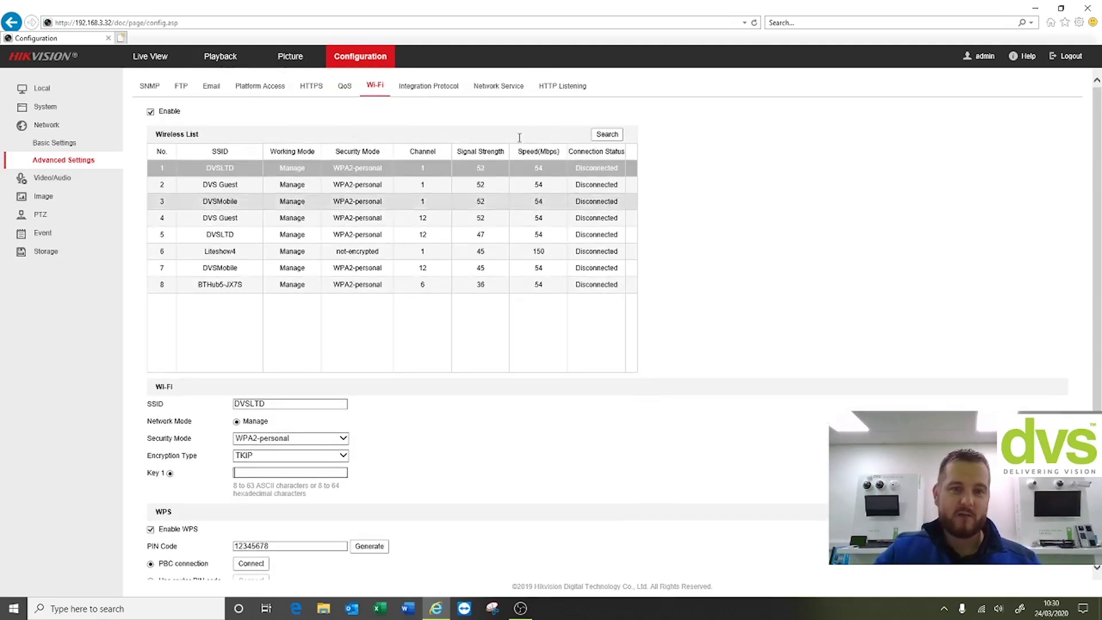
# Examine the Integration Protocol, HTTP Listening, Network Service, QoS, HTTPS, Platform Access, Email, FTP and SNMP settings, and the basic TCP/IP settings.
pyautogui.click(428, 86)
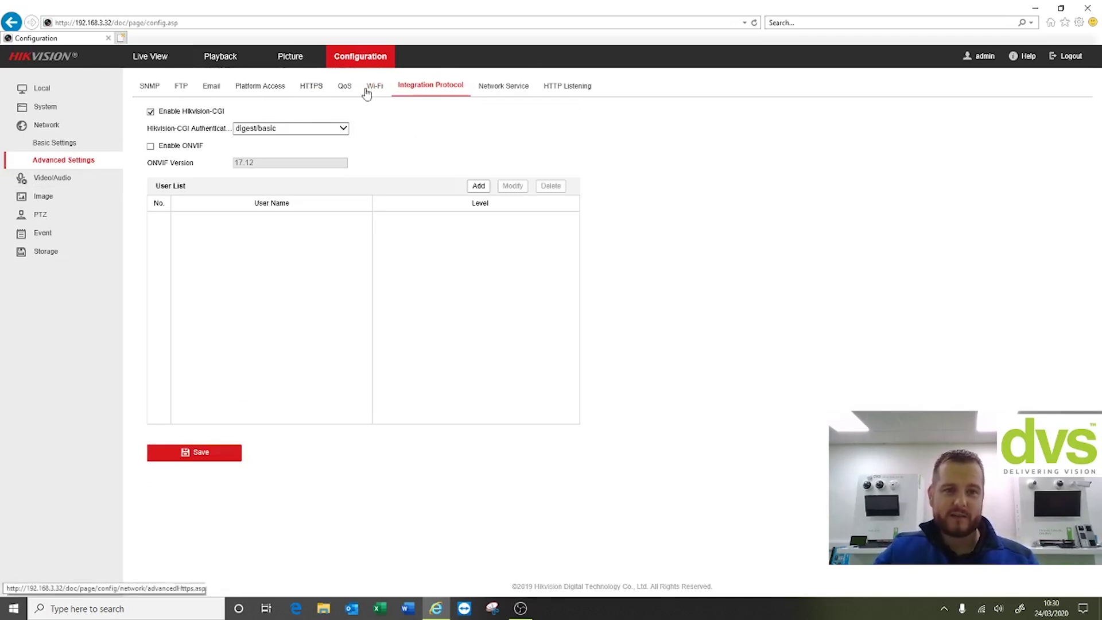
pyautogui.click(564, 87)
pyautogui.click(505, 92)
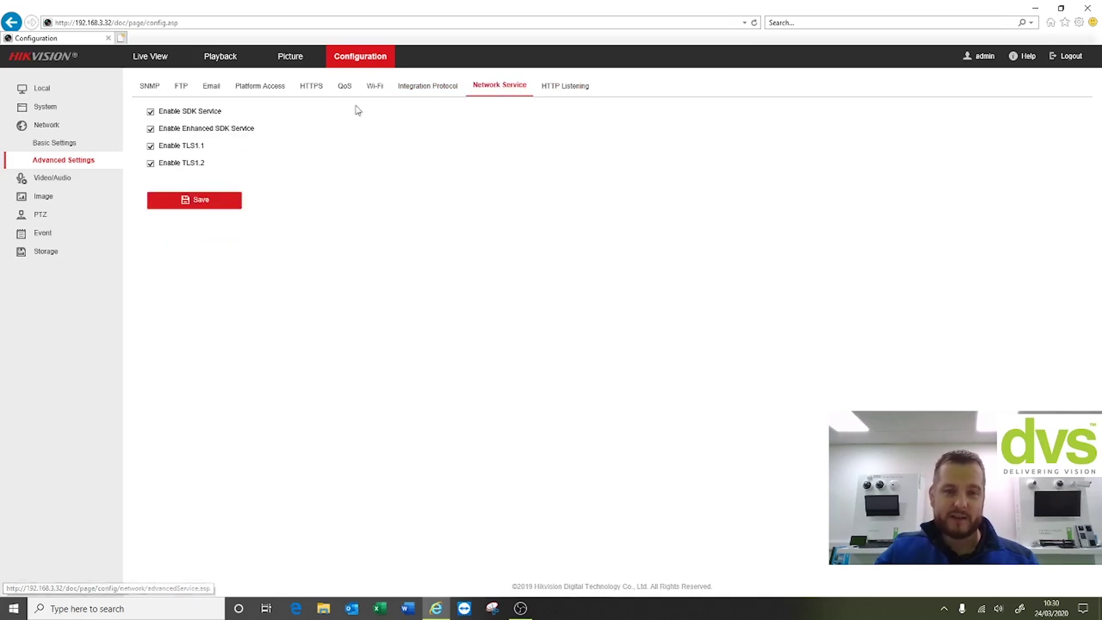
pyautogui.click(345, 93)
pyautogui.click(311, 90)
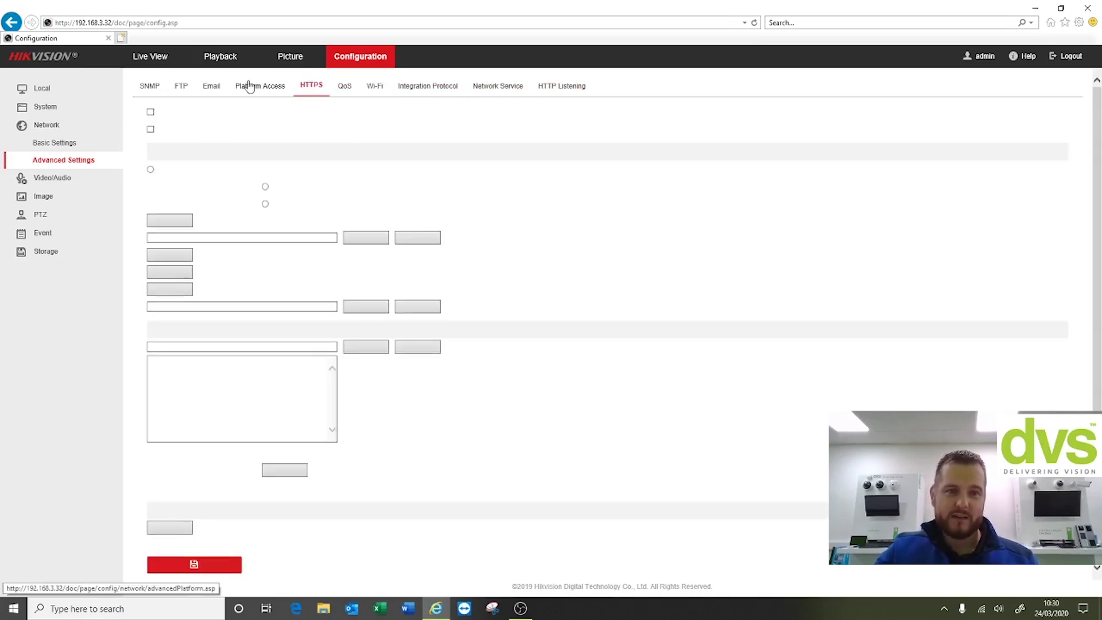
pyautogui.click(252, 88)
pyautogui.click(208, 92)
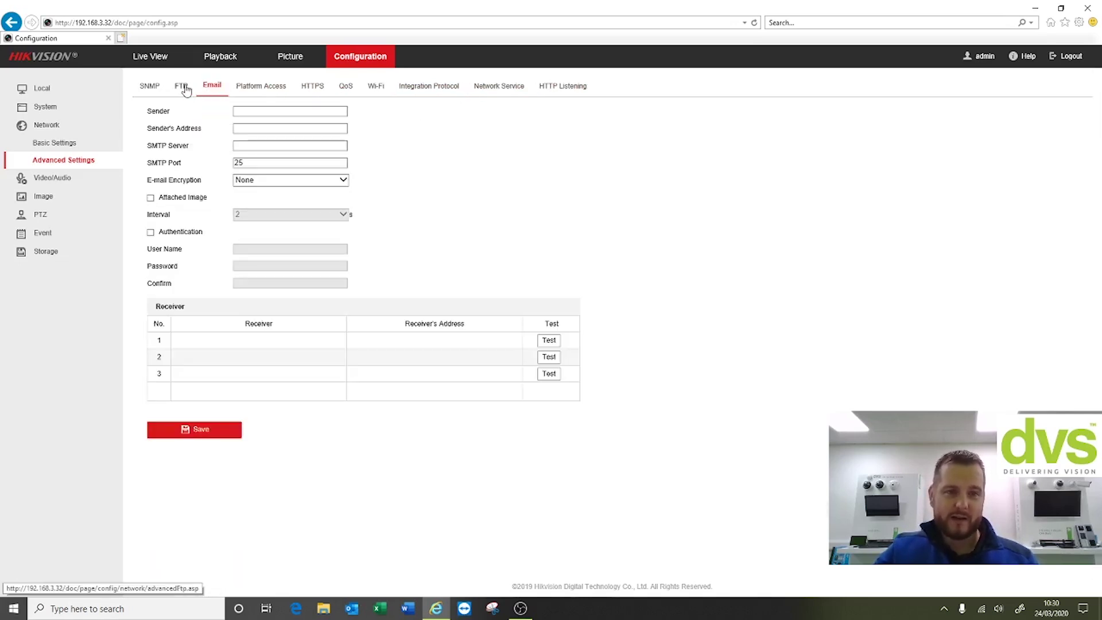
pyautogui.click(181, 88)
pyautogui.click(148, 88)
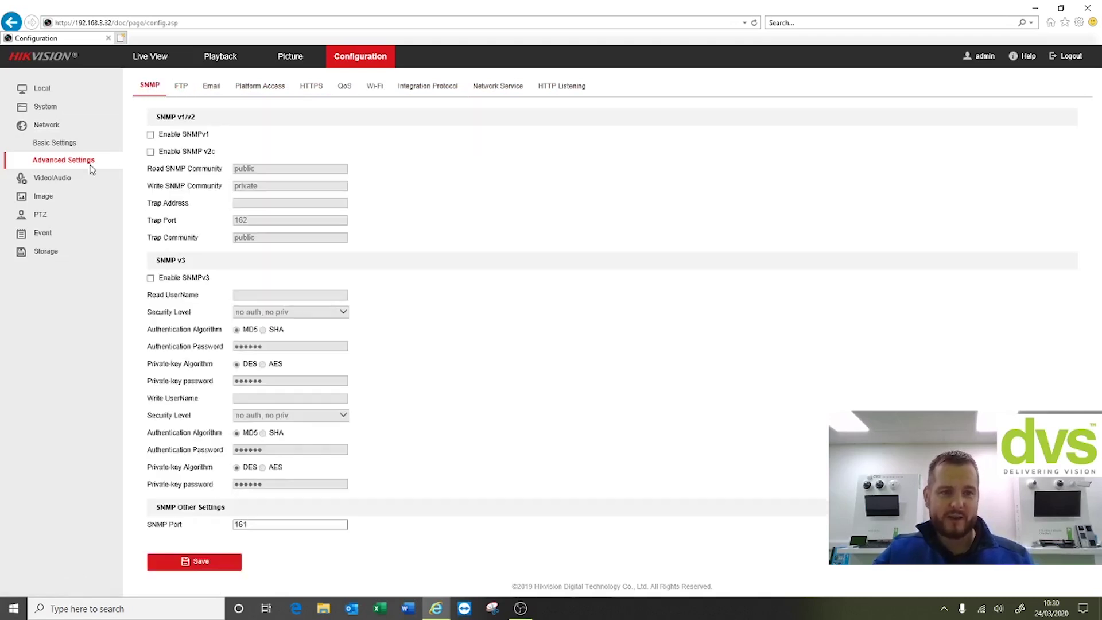
pyautogui.click(81, 143)
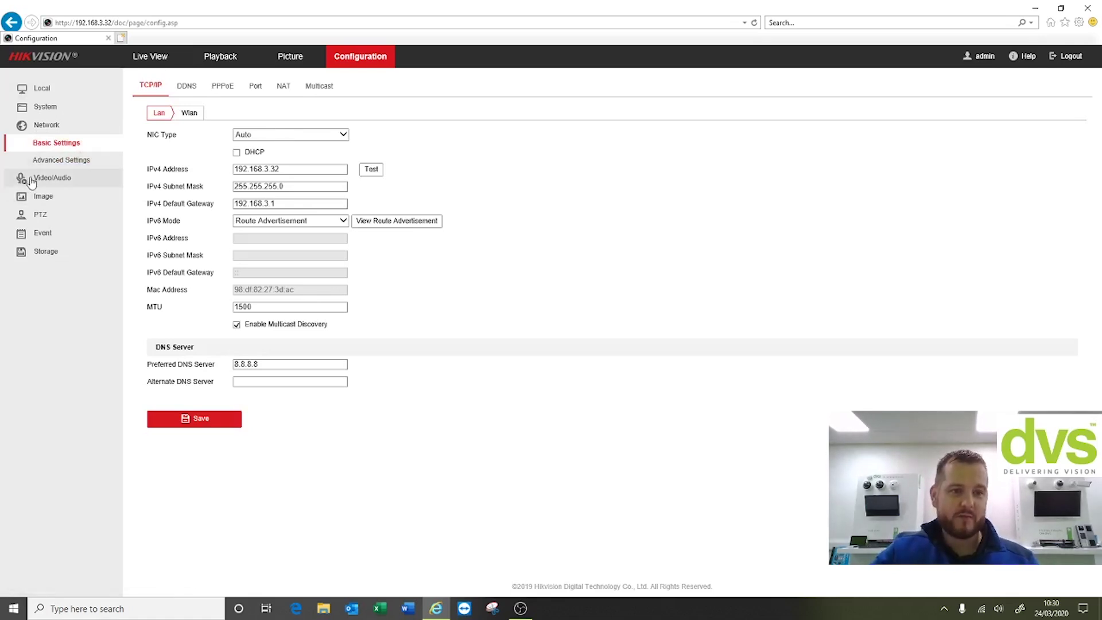
# Examine the video settings for the main stream, and switch the stream type to Sub-stream to view its settings.
pyautogui.click(59, 178)
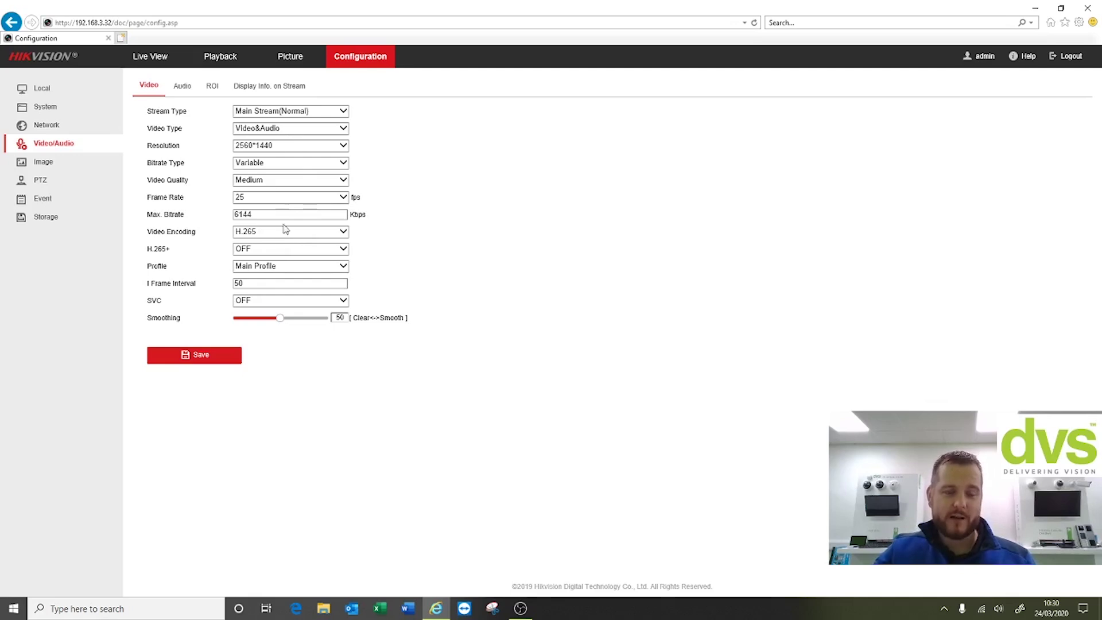
pyautogui.click(264, 118)
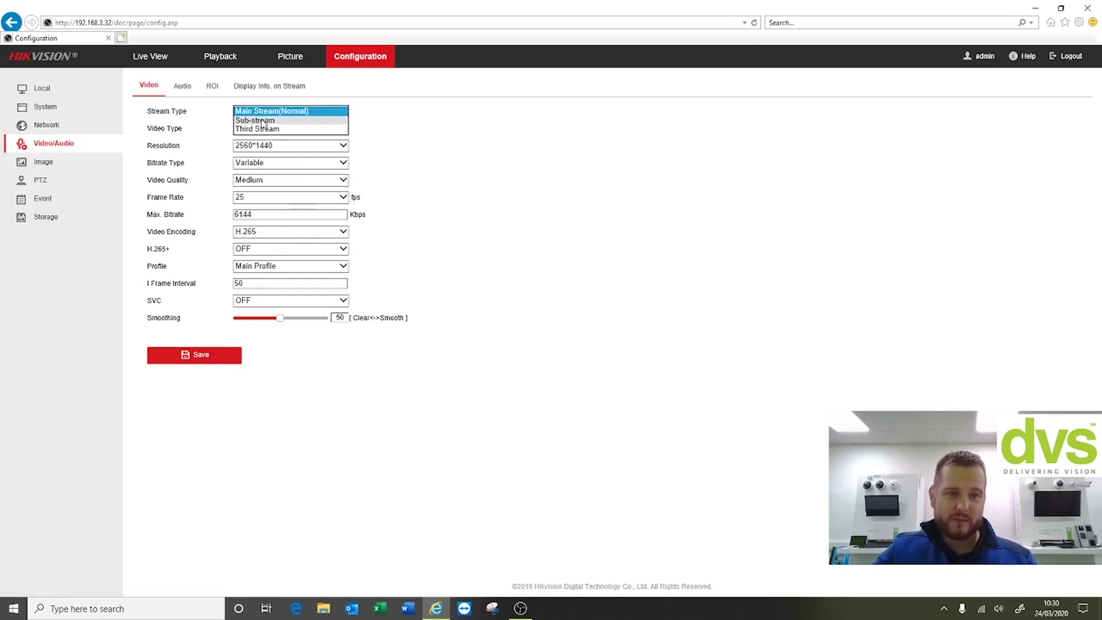
pyautogui.click(265, 125)
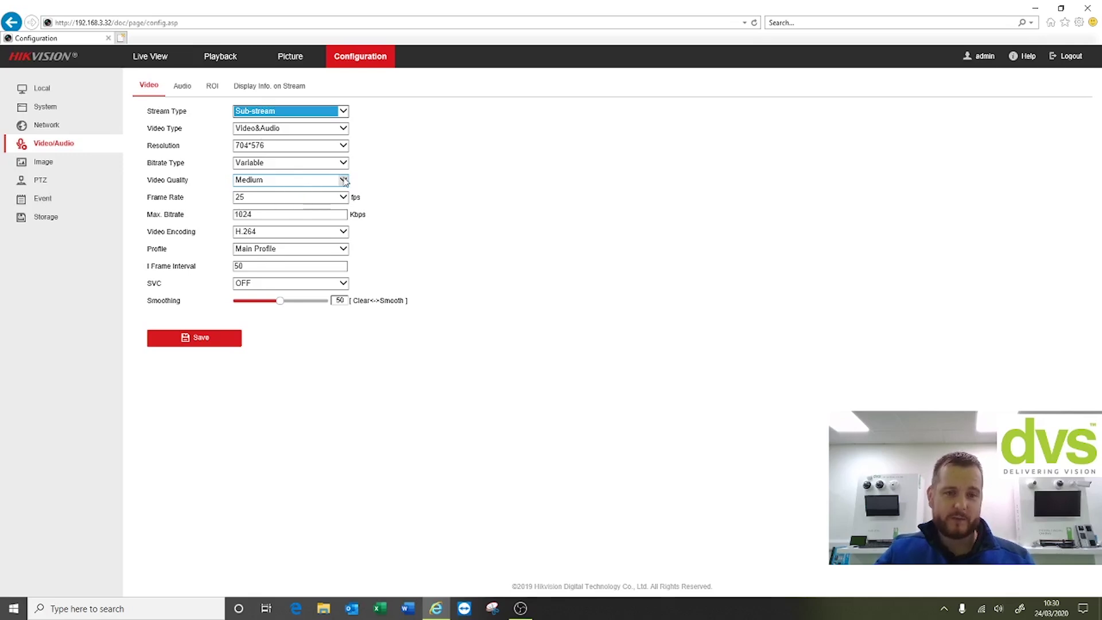
# In the audio settings, check the available audio input types, set the output volume to 100 and save.
pyautogui.click(178, 90)
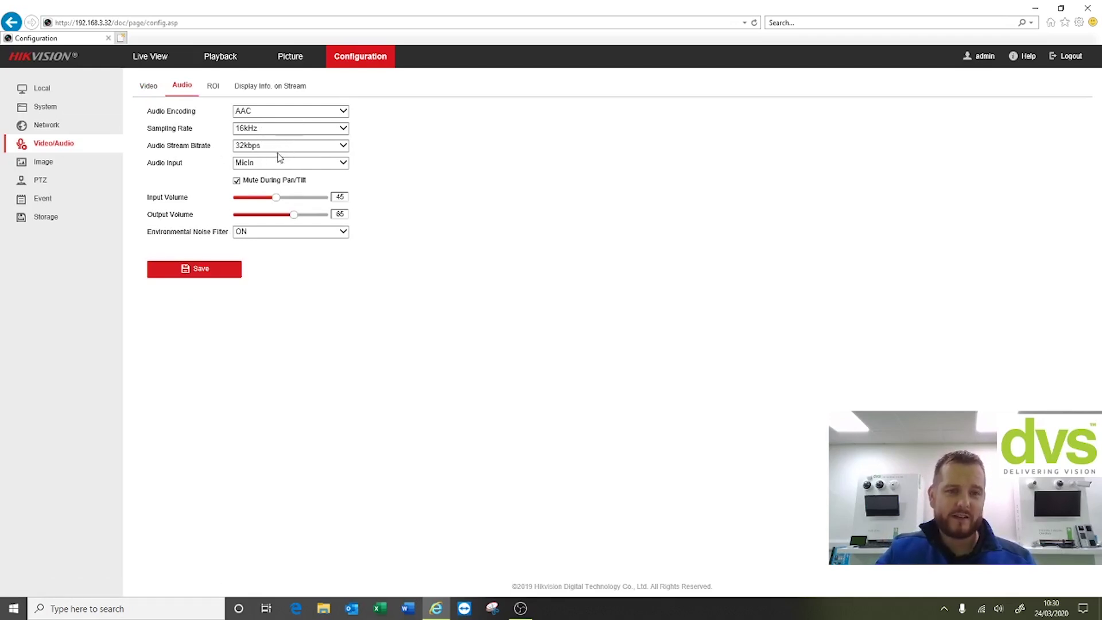
pyautogui.click(265, 165)
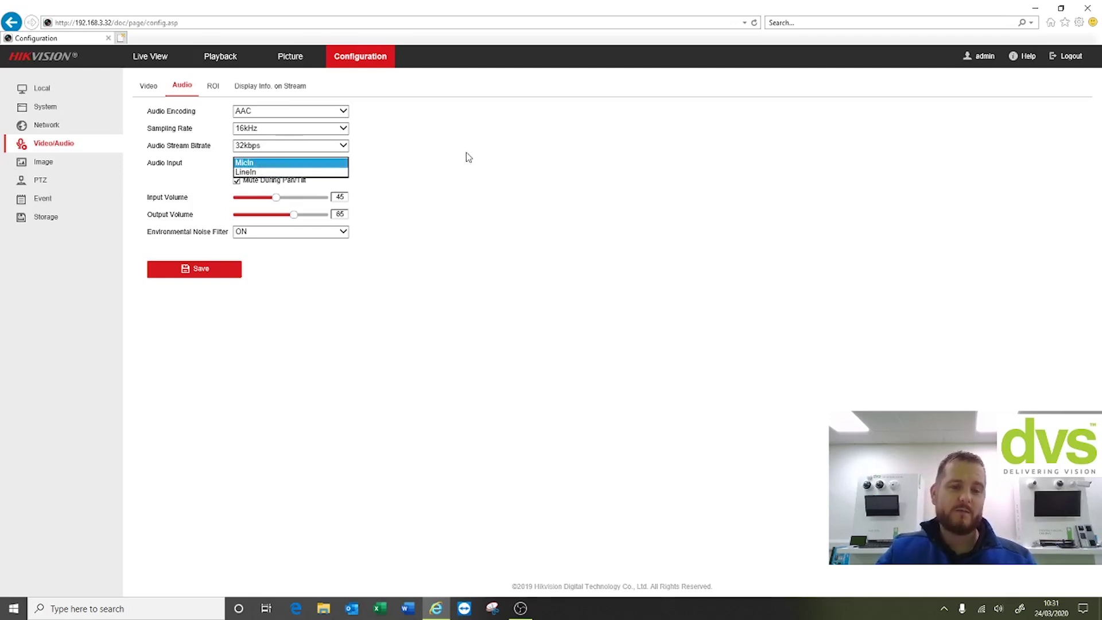
pyautogui.click(460, 185)
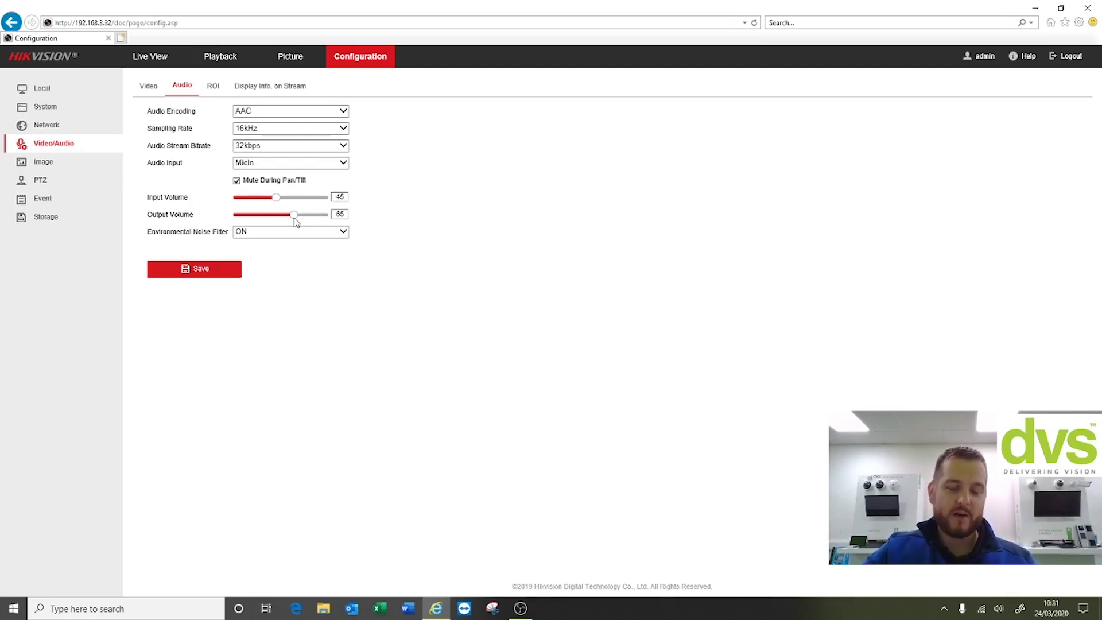
pyautogui.moveTo(294, 218); pyautogui.dragTo(334, 217)
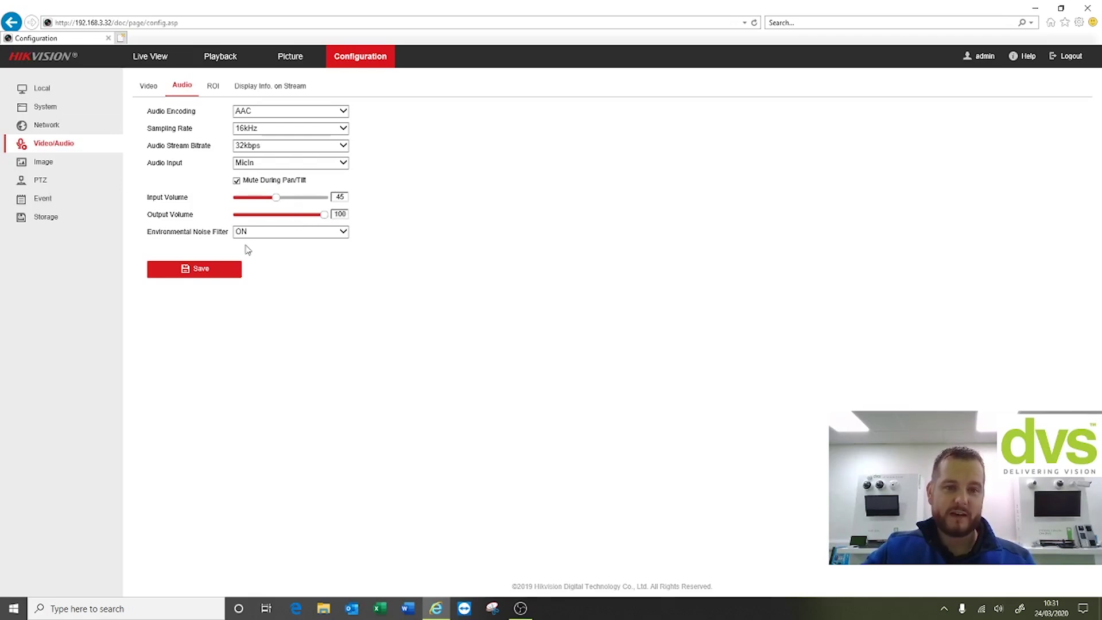
pyautogui.click(196, 275)
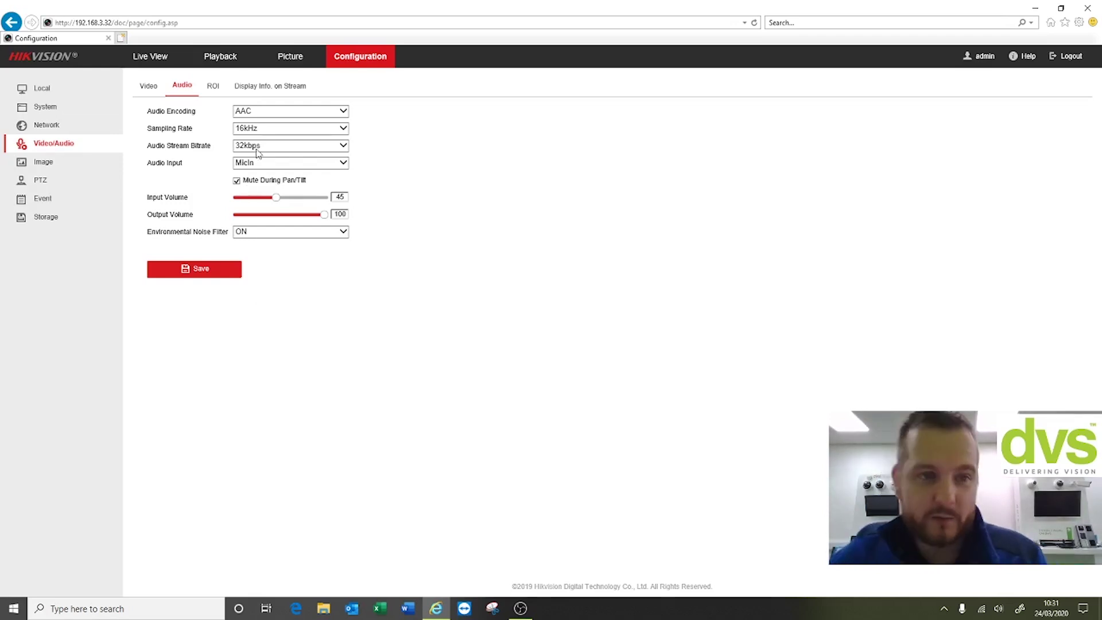
# Examine the image configuration's OSD settings, display settings with their scene choices, and Image Parameters Switch options.
pyautogui.click(43, 161)
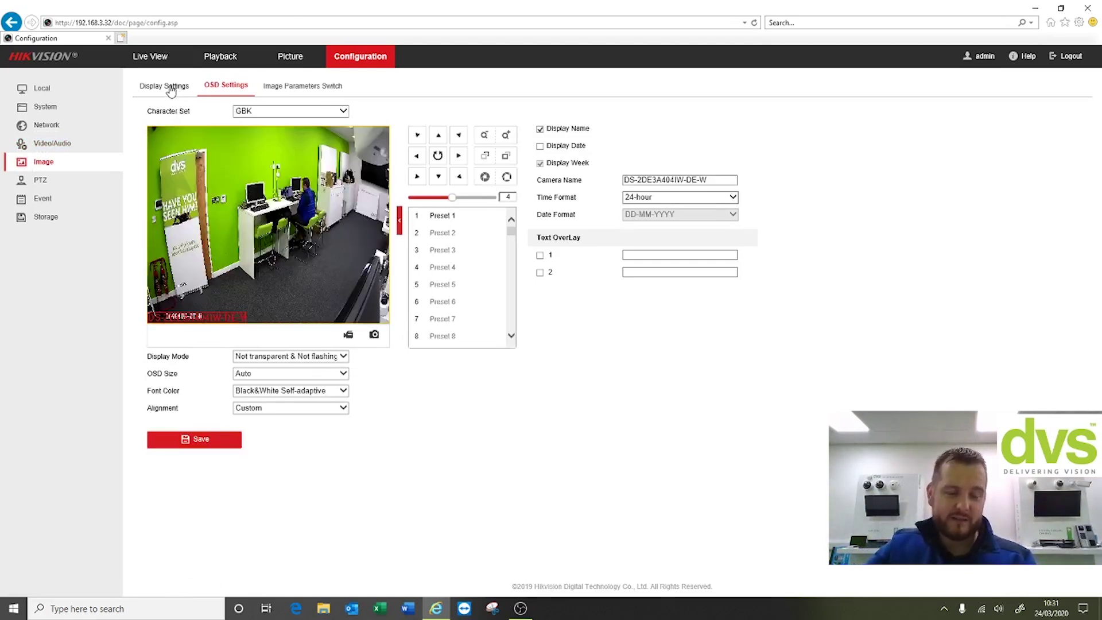
pyautogui.click(169, 87)
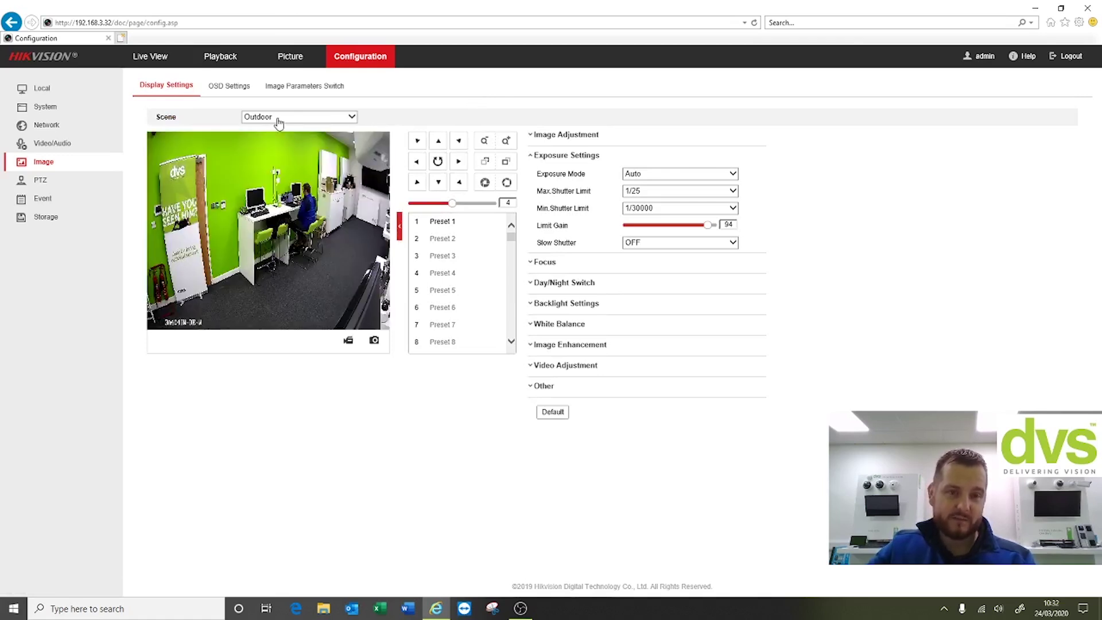
pyautogui.click(279, 119)
pyautogui.click(519, 89)
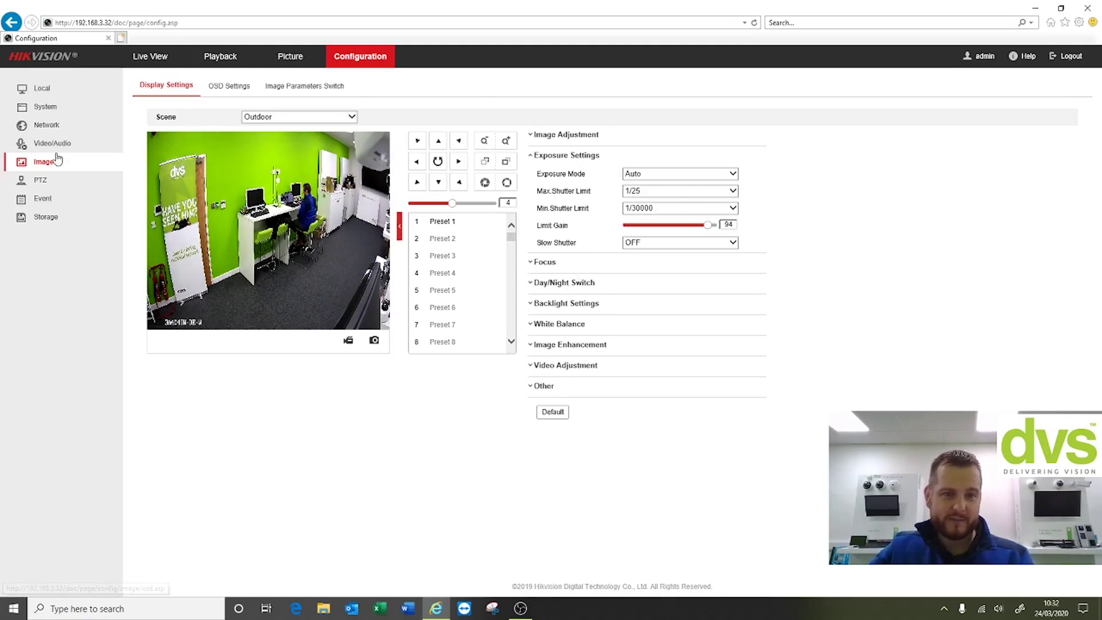
pyautogui.click(284, 87)
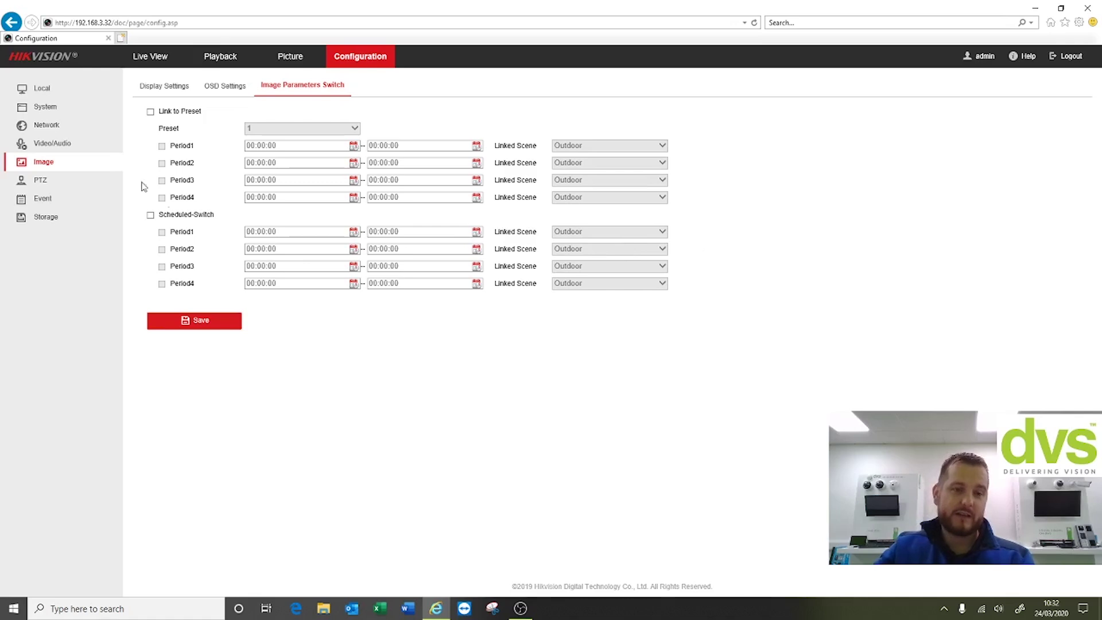
# Examine the PTZ configuration's basic settings, movement limit, park action and privacy mask options.
pyautogui.click(55, 182)
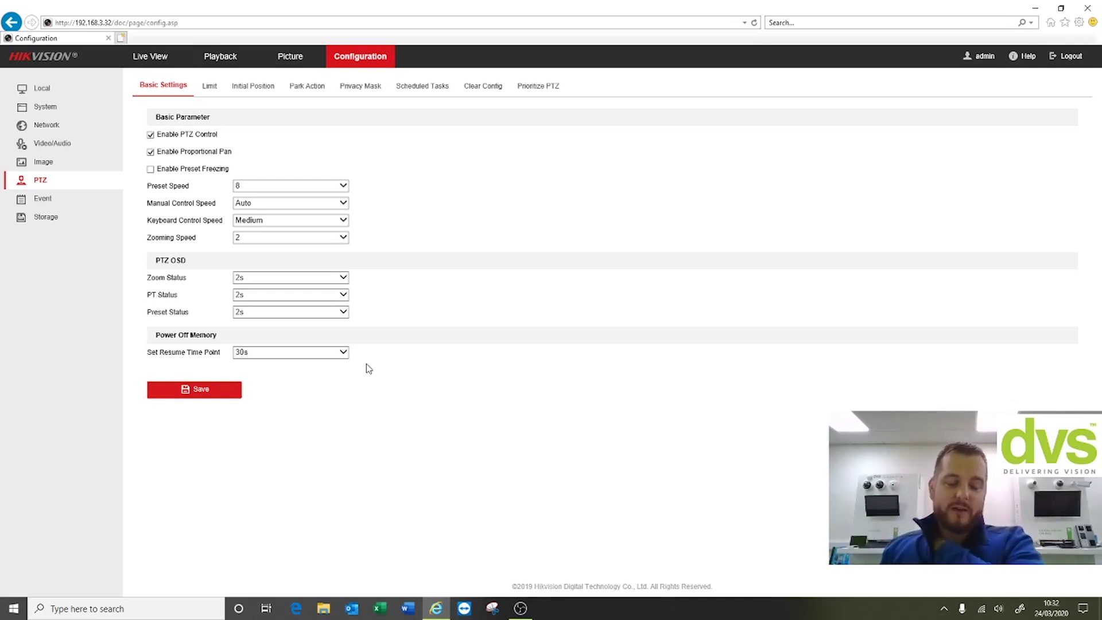
pyautogui.click(209, 85)
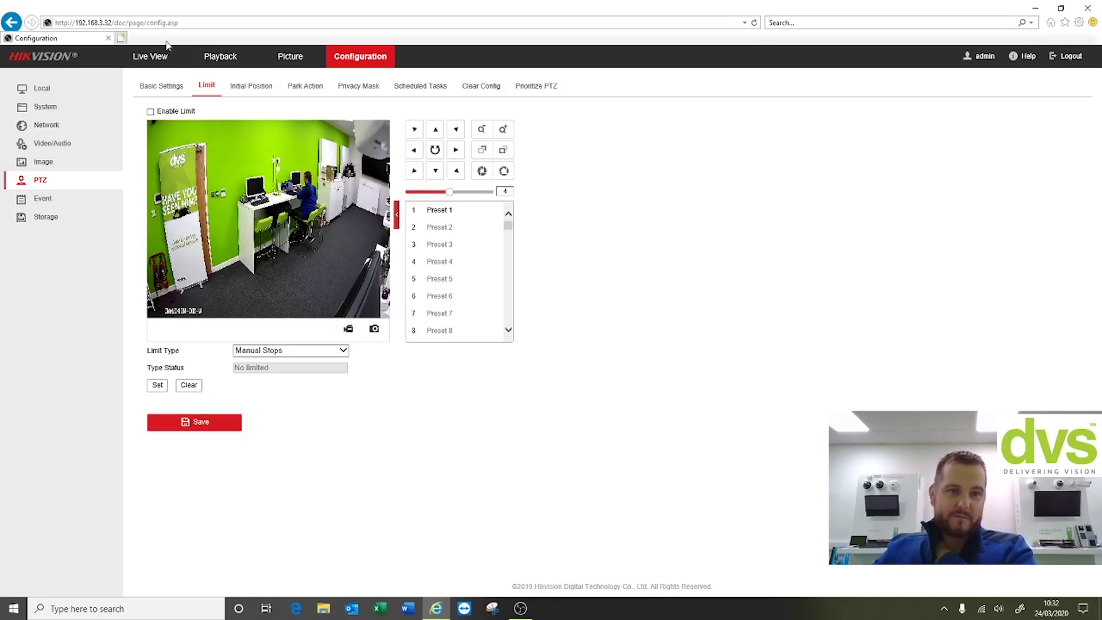
pyautogui.click(292, 87)
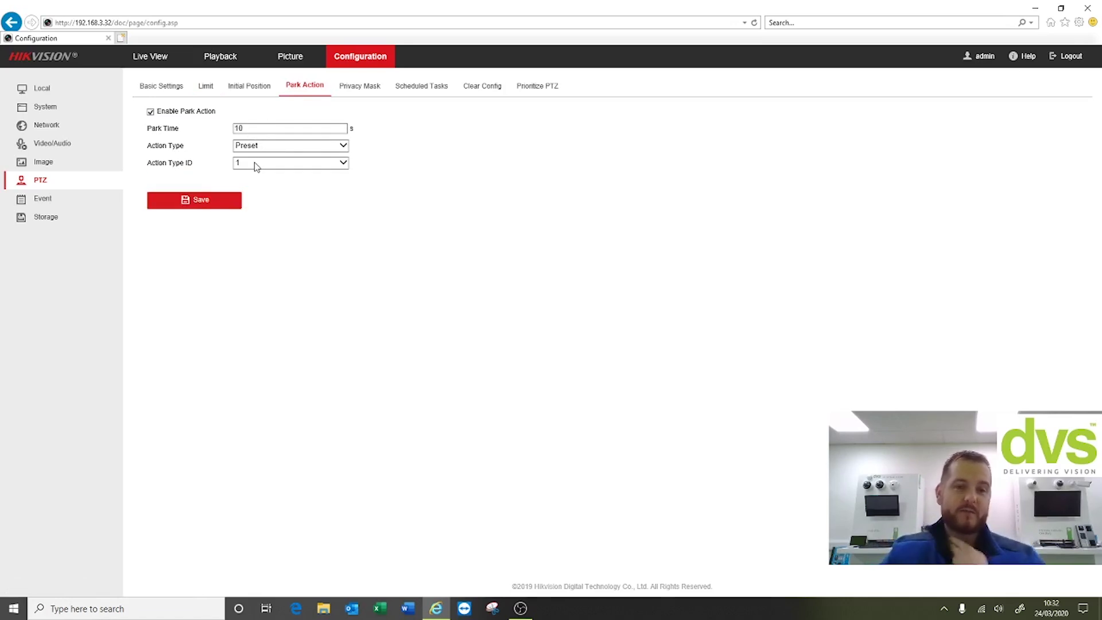
pyautogui.click(372, 87)
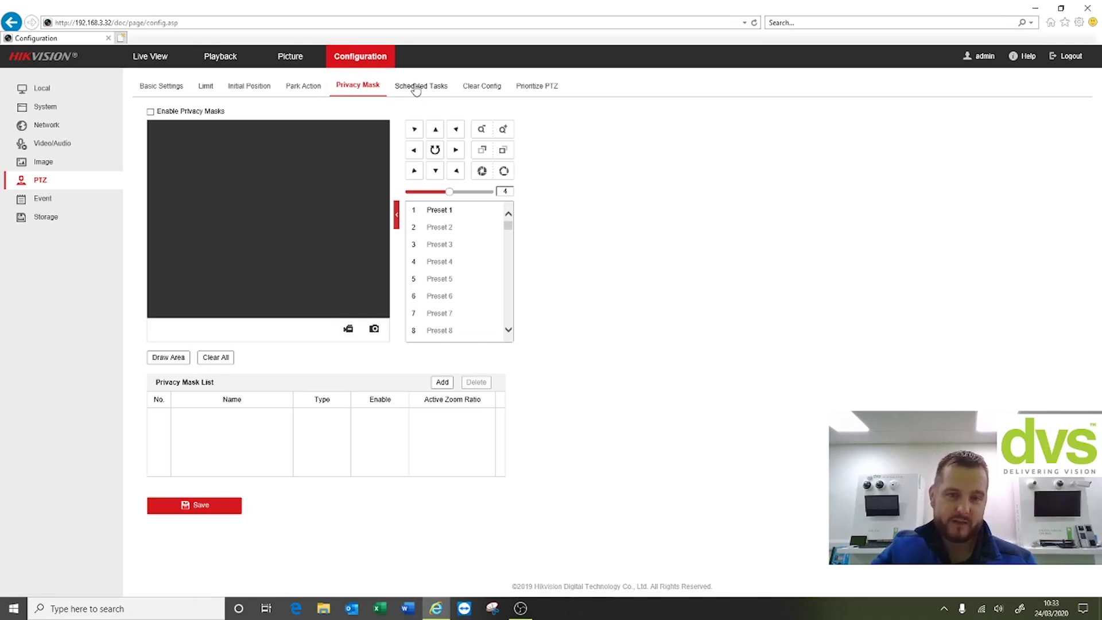
# Check the task types available for PTZ scheduled tasks by enabling the scheduled task option, and disable it again.
pyautogui.click(416, 87)
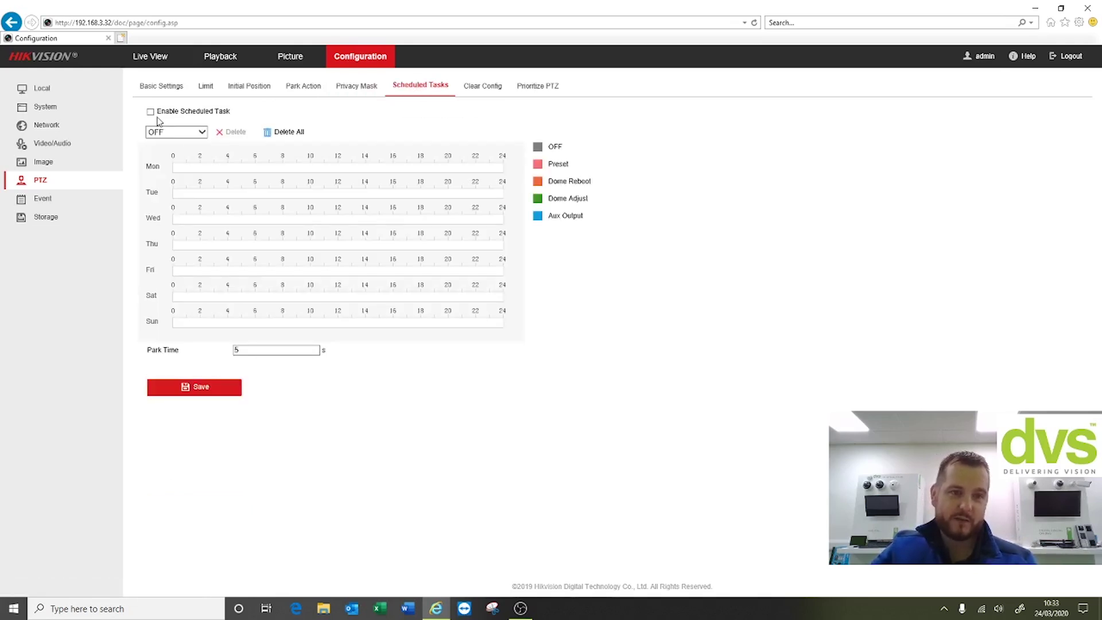
pyautogui.click(151, 112)
pyautogui.click(175, 132)
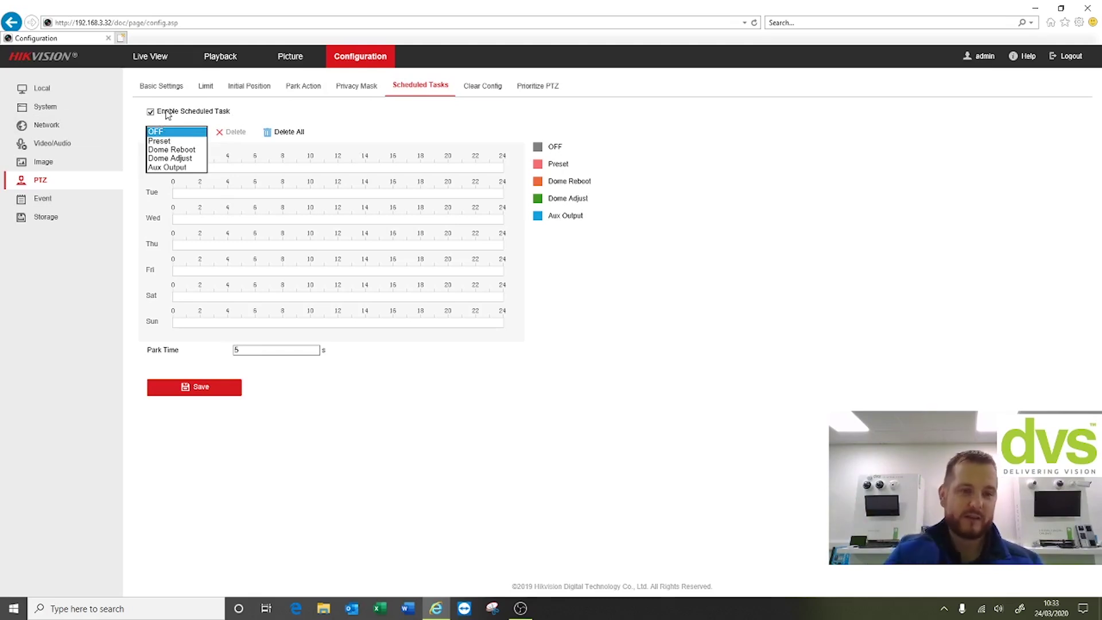
pyautogui.click(151, 112)
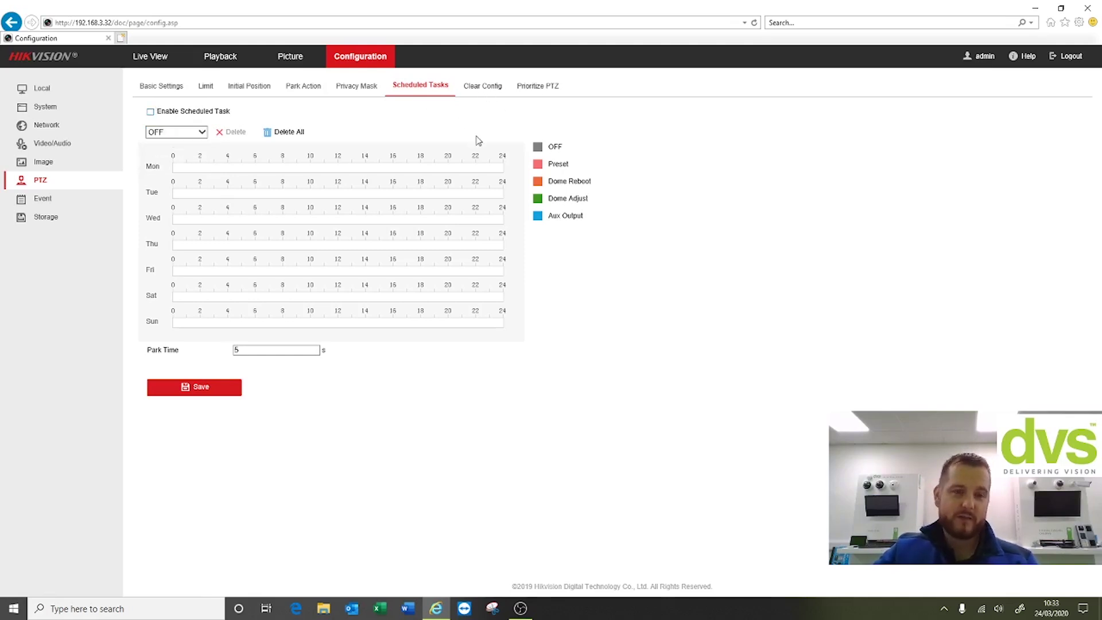
# Examine the basic event settings for motion detection, including its arming schedule and linkage methods, and the alarm input's linkage methods.
pyautogui.click(69, 199)
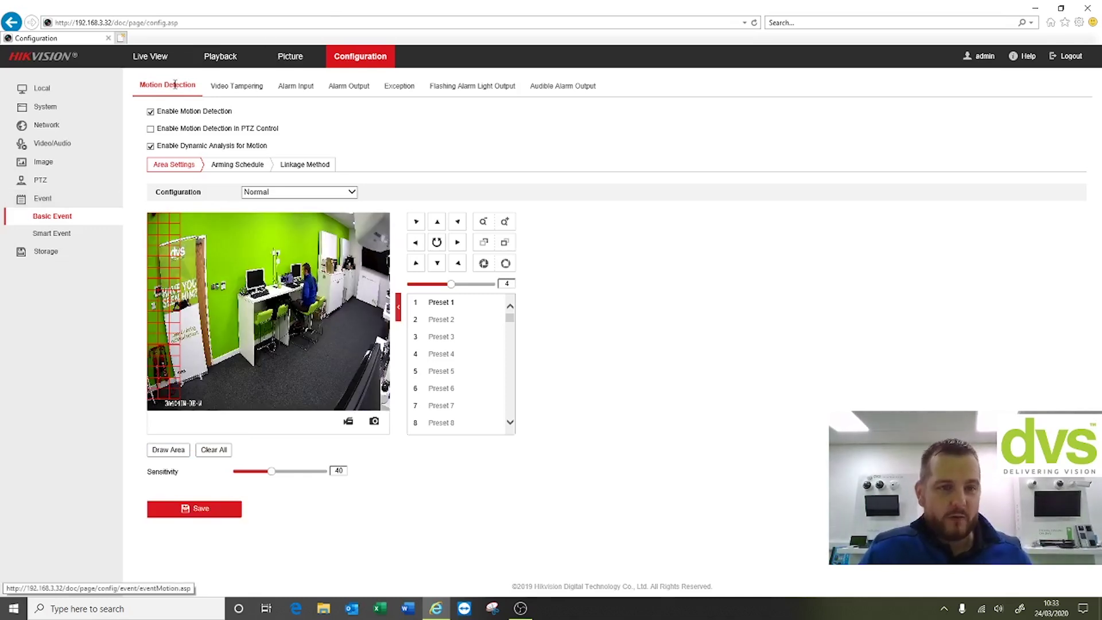
pyautogui.click(213, 167)
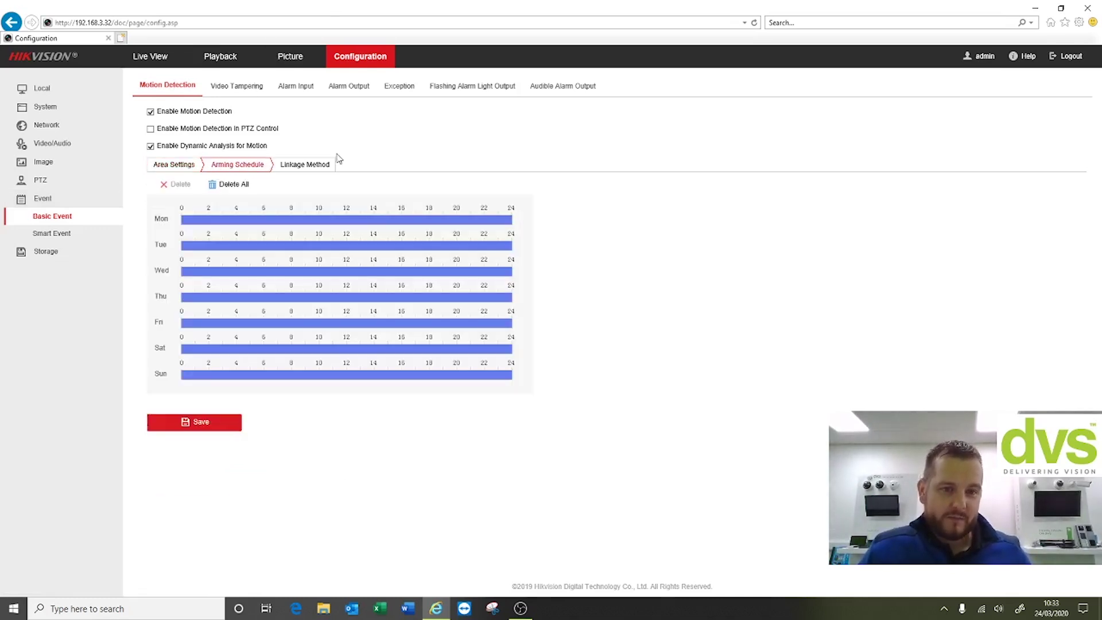
pyautogui.click(326, 166)
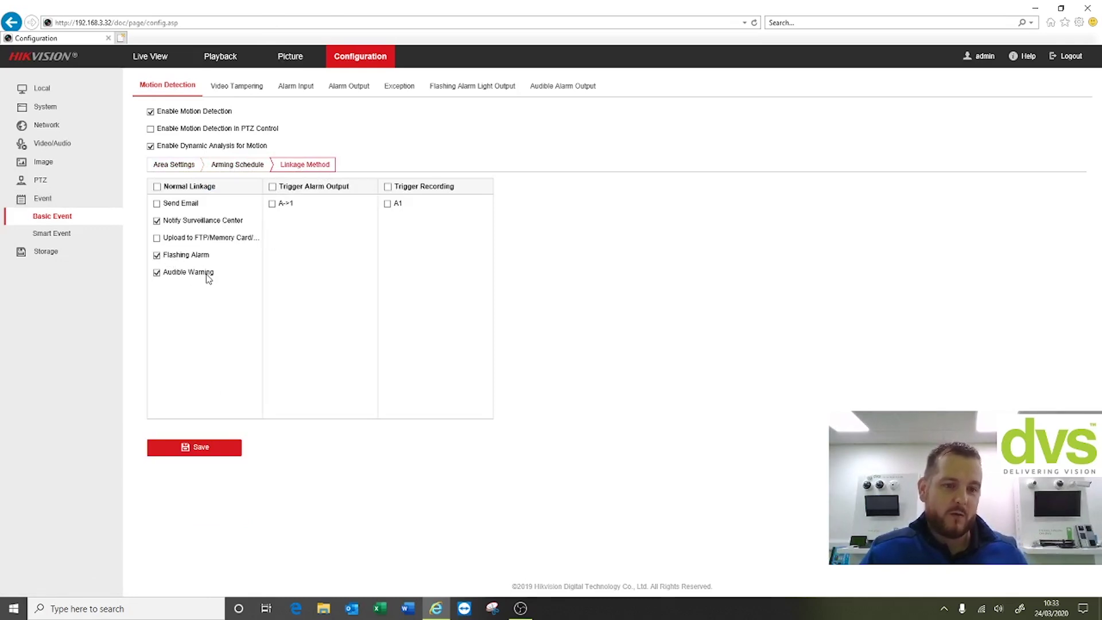
pyautogui.click(296, 86)
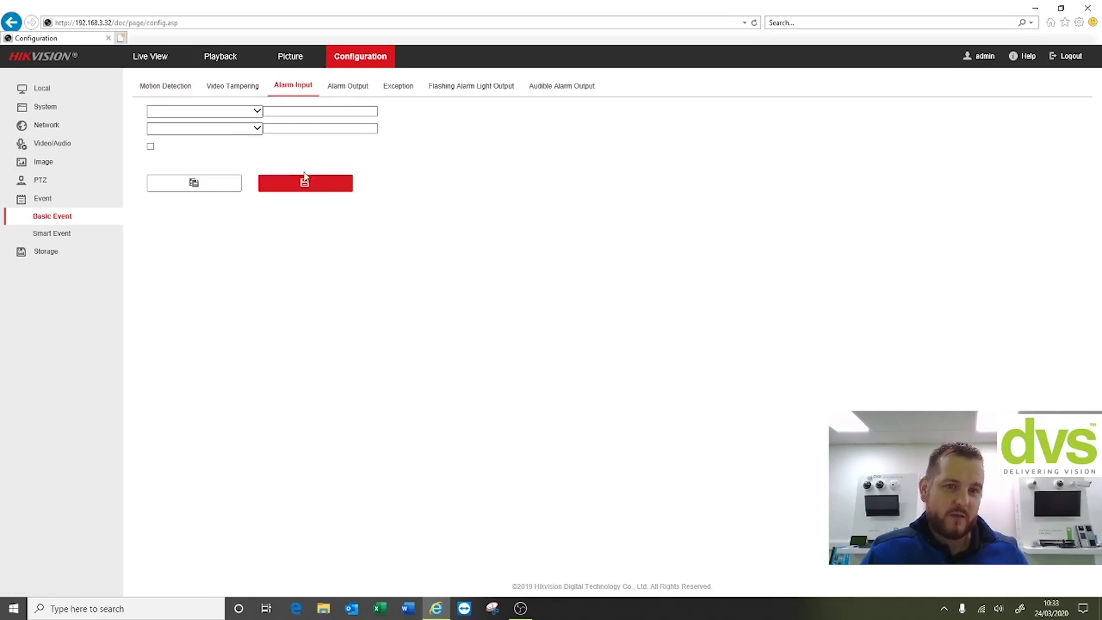
pyautogui.click(273, 166)
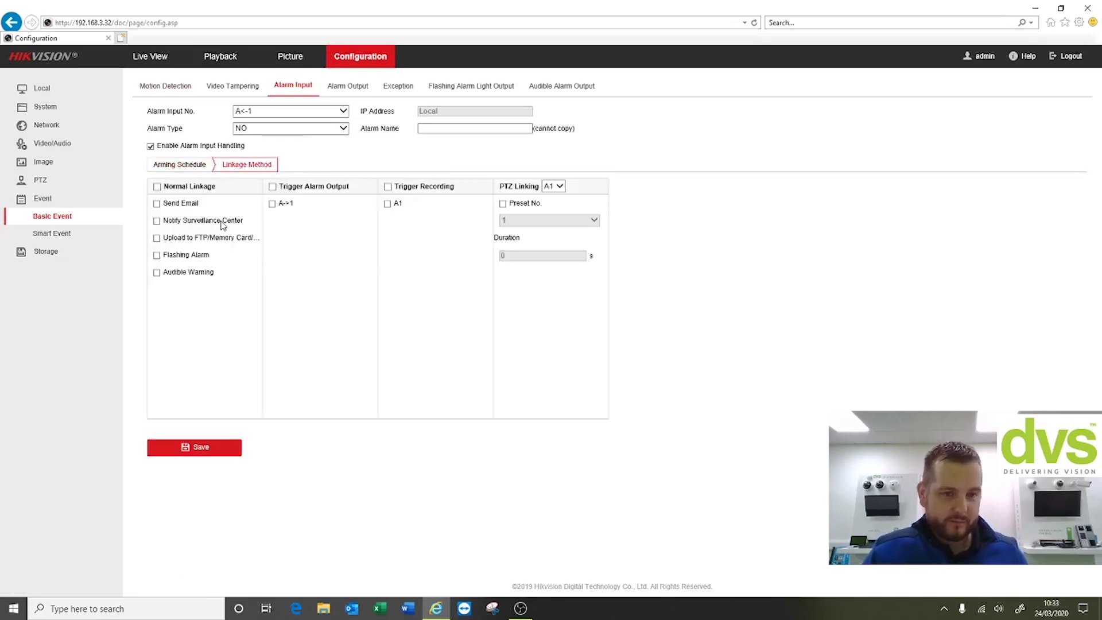
# Examine the smart event settings for audio exception detection and intrusion detection, including the intrusion linkage methods.
pyautogui.click(61, 235)
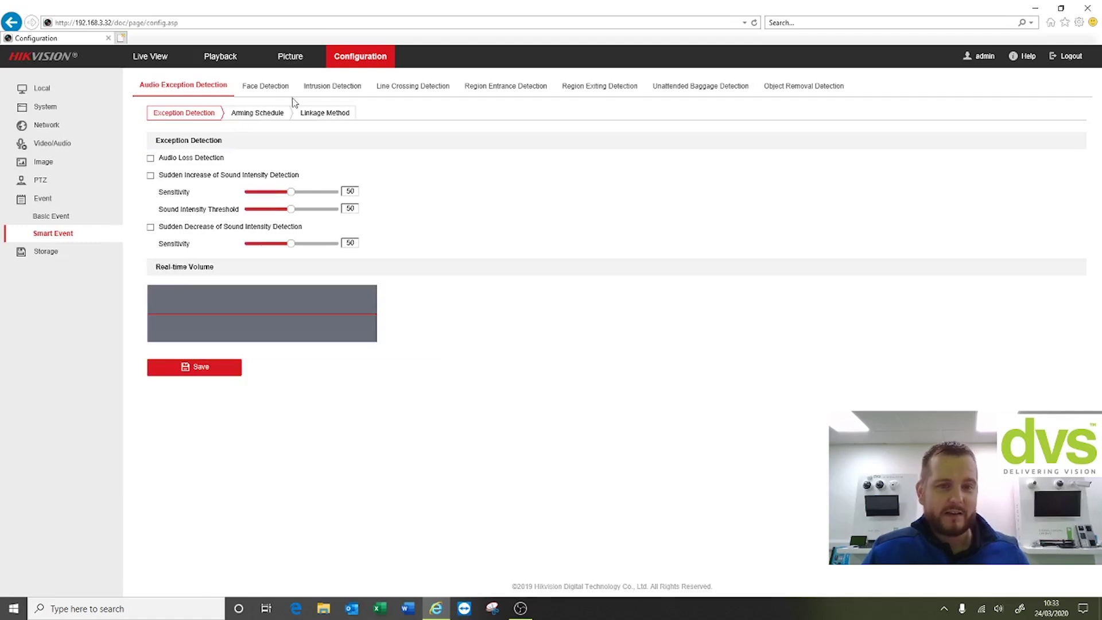
pyautogui.click(349, 91)
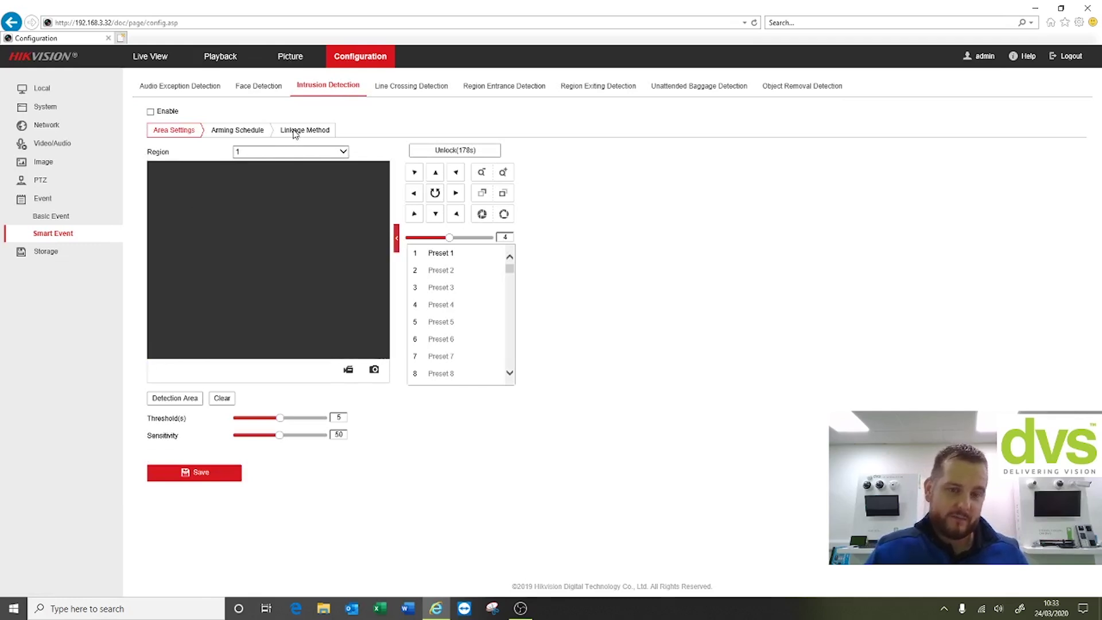
pyautogui.click(294, 132)
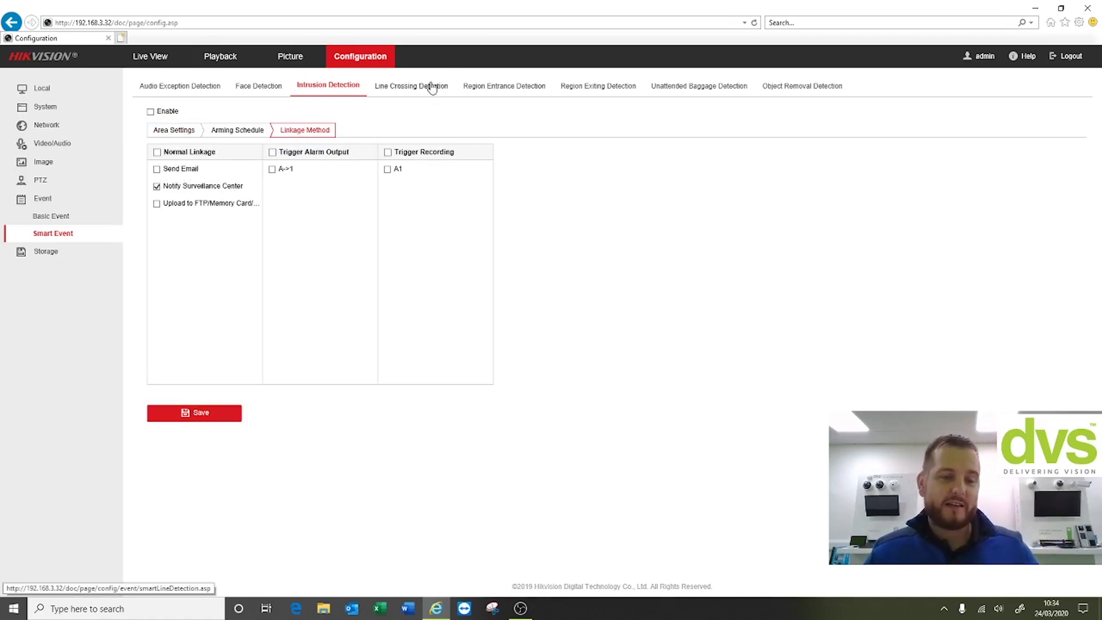
# Return to the basic event motion detection settings and review the arming schedule, linkage methods and detection area.
pyautogui.click(56, 218)
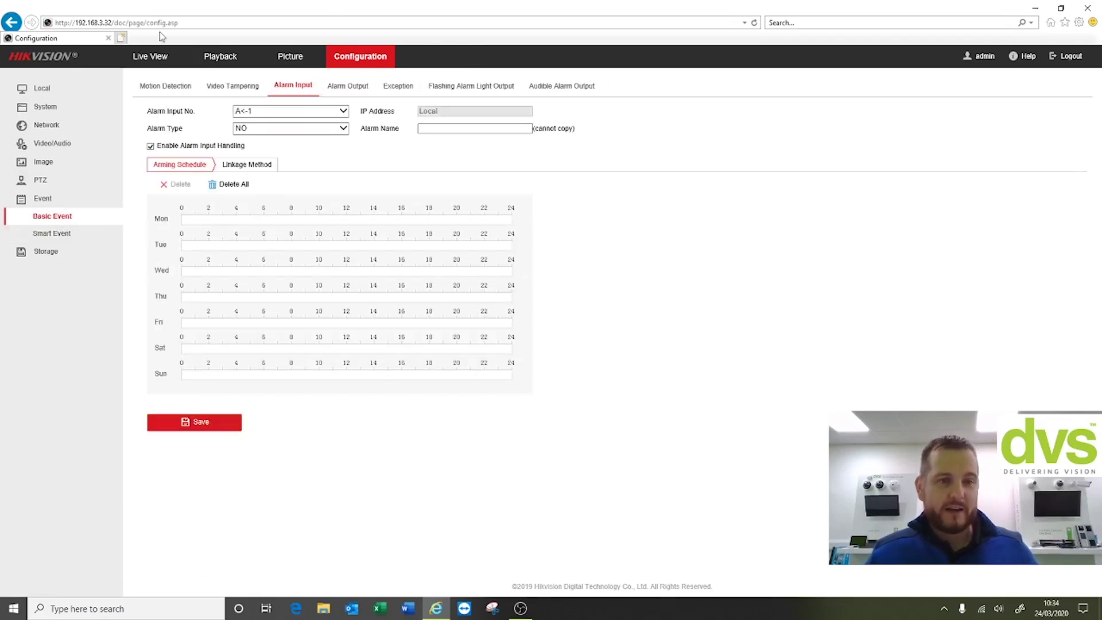
pyautogui.click(159, 86)
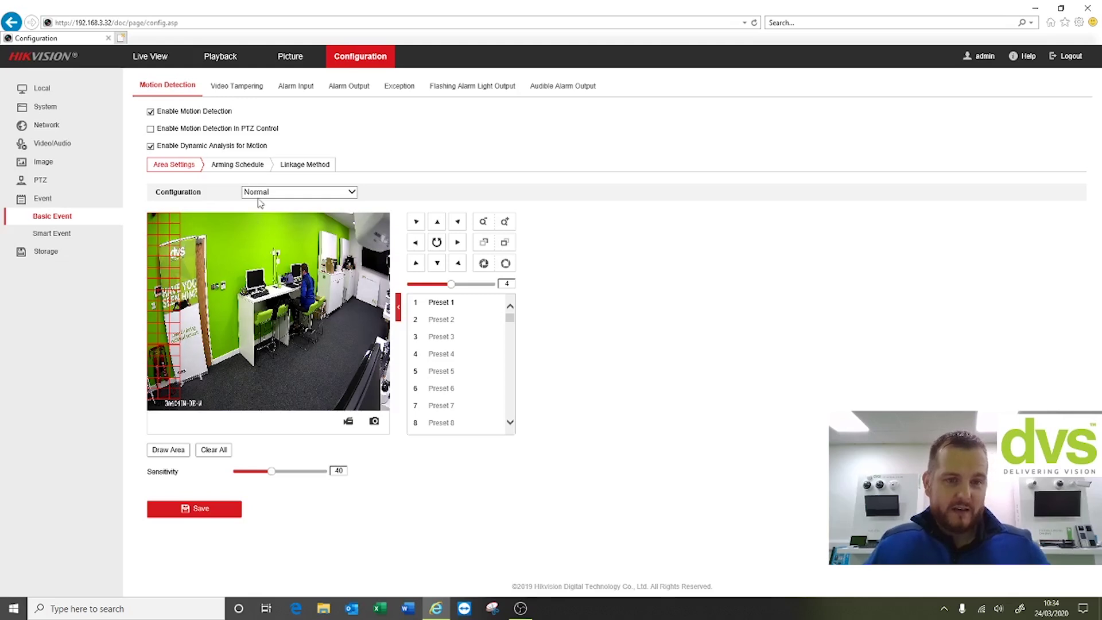
pyautogui.click(244, 166)
pyautogui.click(290, 166)
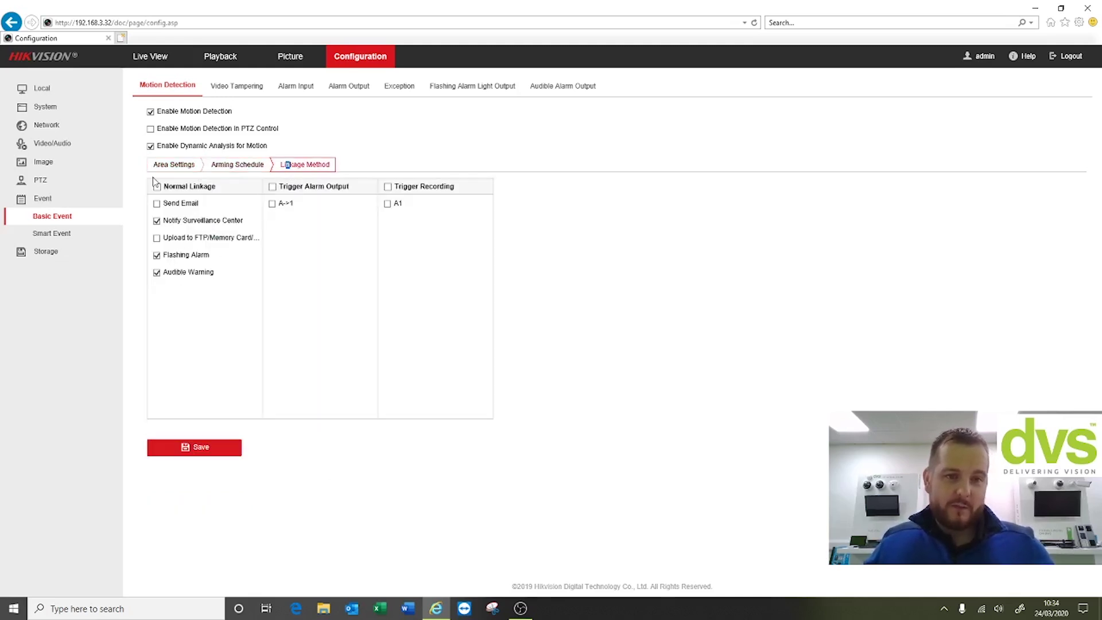
pyautogui.click(174, 165)
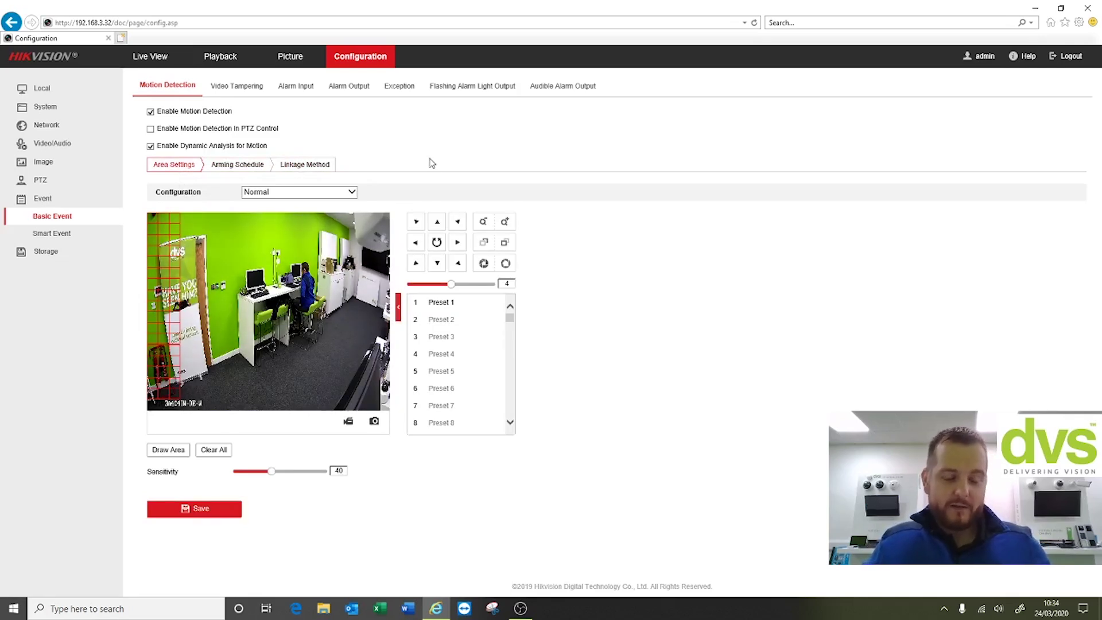
# Set the flashing alarm light output's flashing frequency to Medium Frequency and save.
pyautogui.click(473, 89)
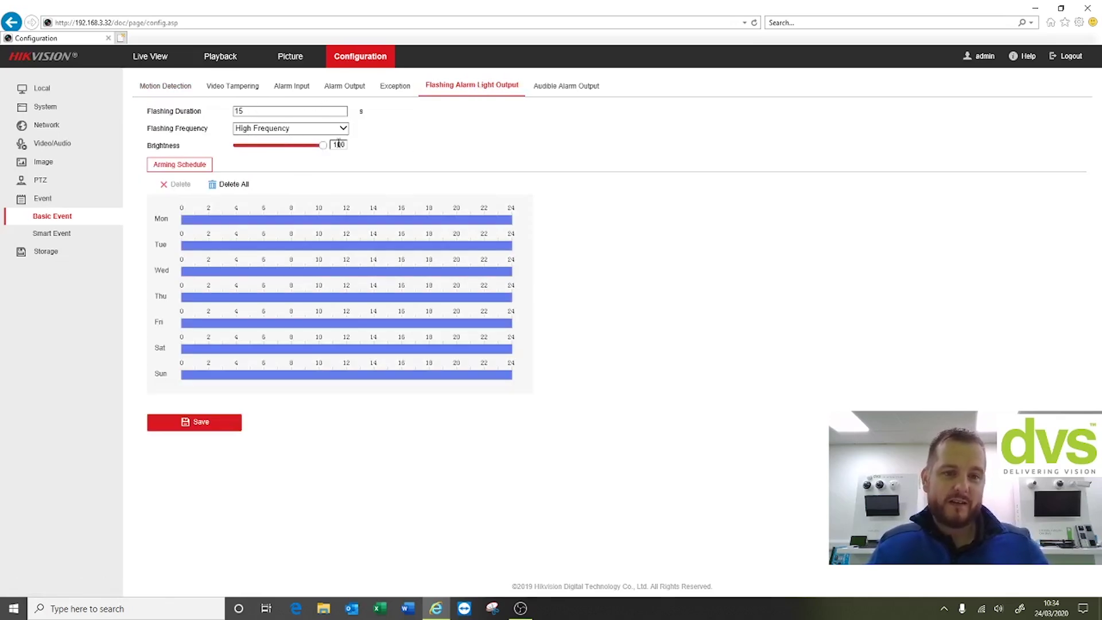
pyautogui.click(306, 130)
pyautogui.click(264, 143)
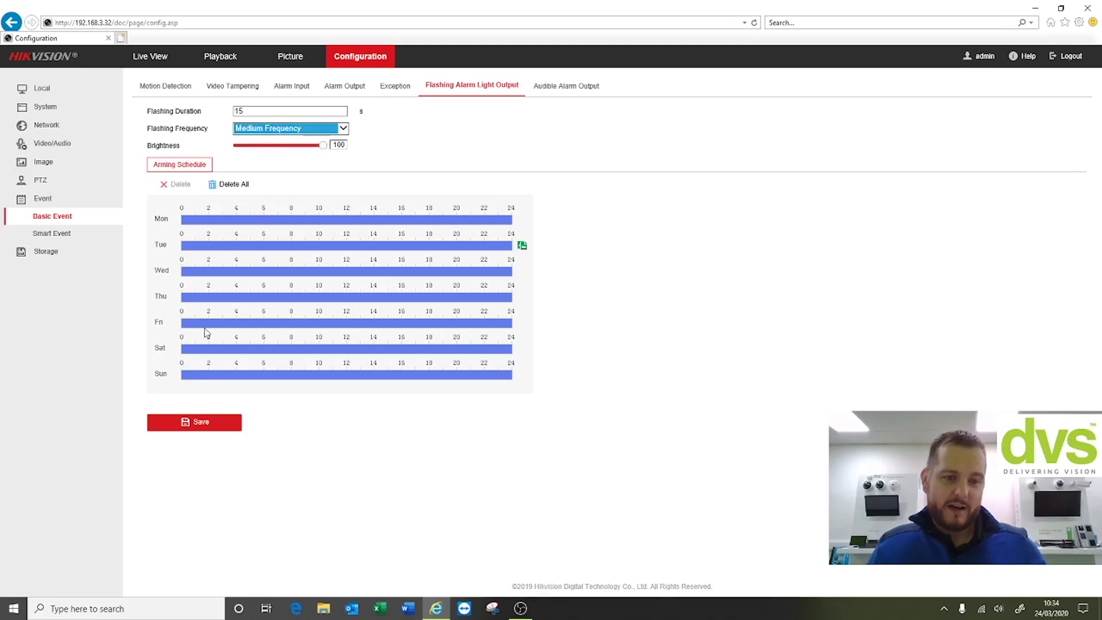
pyautogui.click(208, 414)
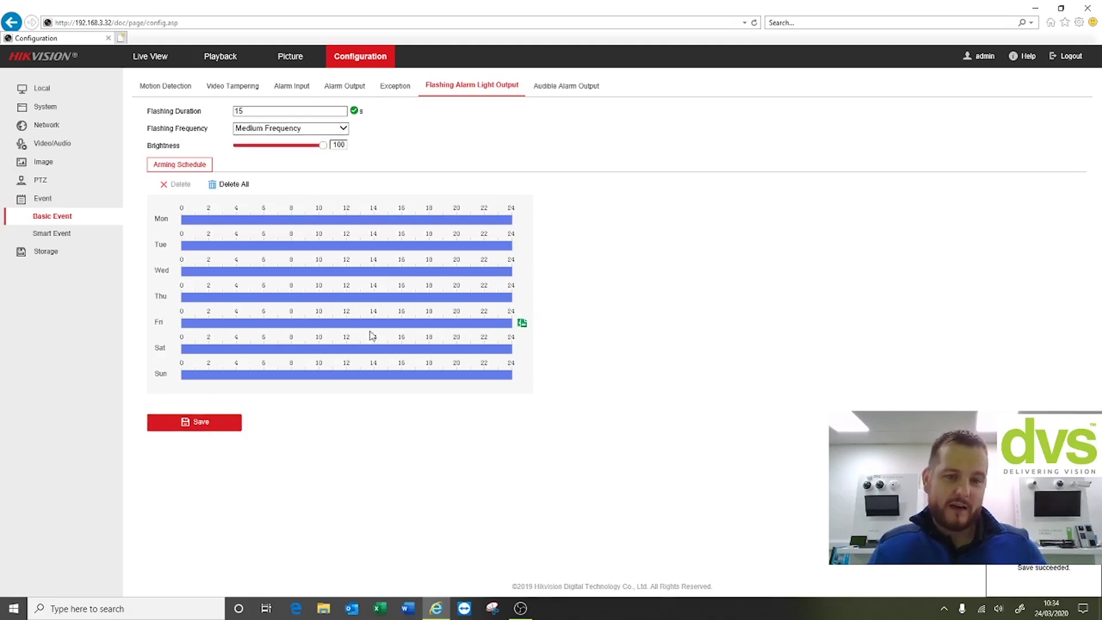
# Examine the audible alarm output's available sound types and its alarm times setting.
pyautogui.click(549, 90)
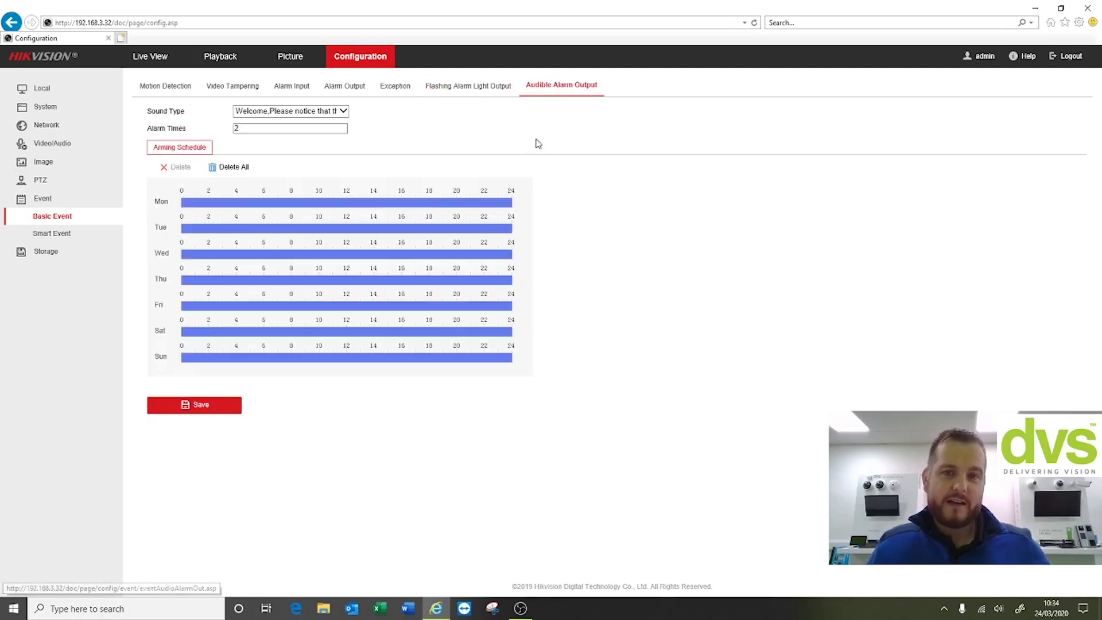
pyautogui.click(343, 113)
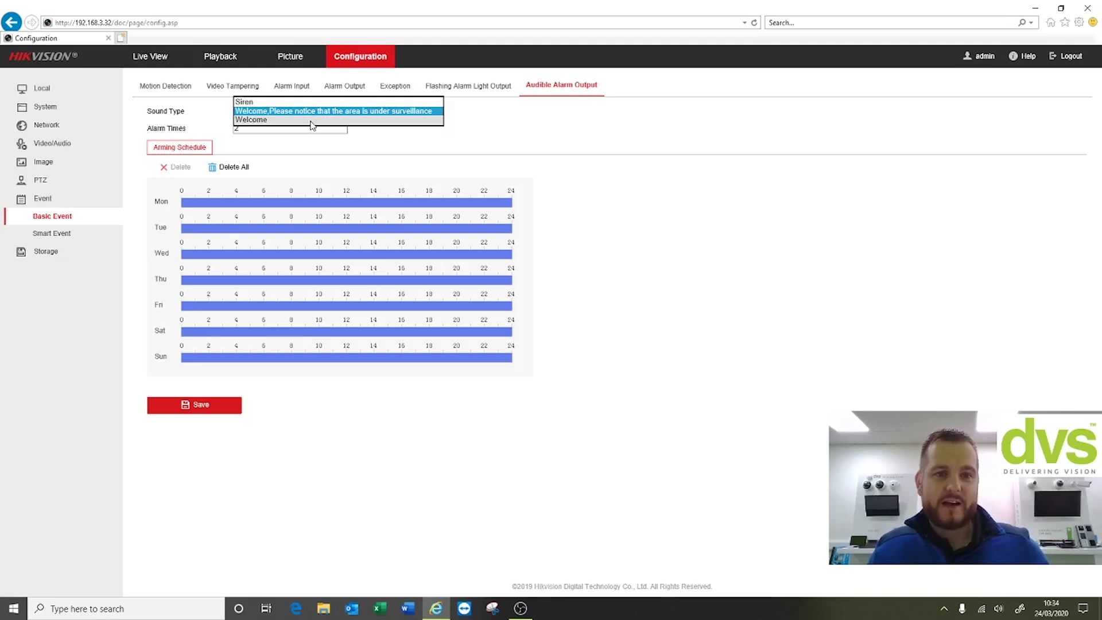
pyautogui.click(249, 128)
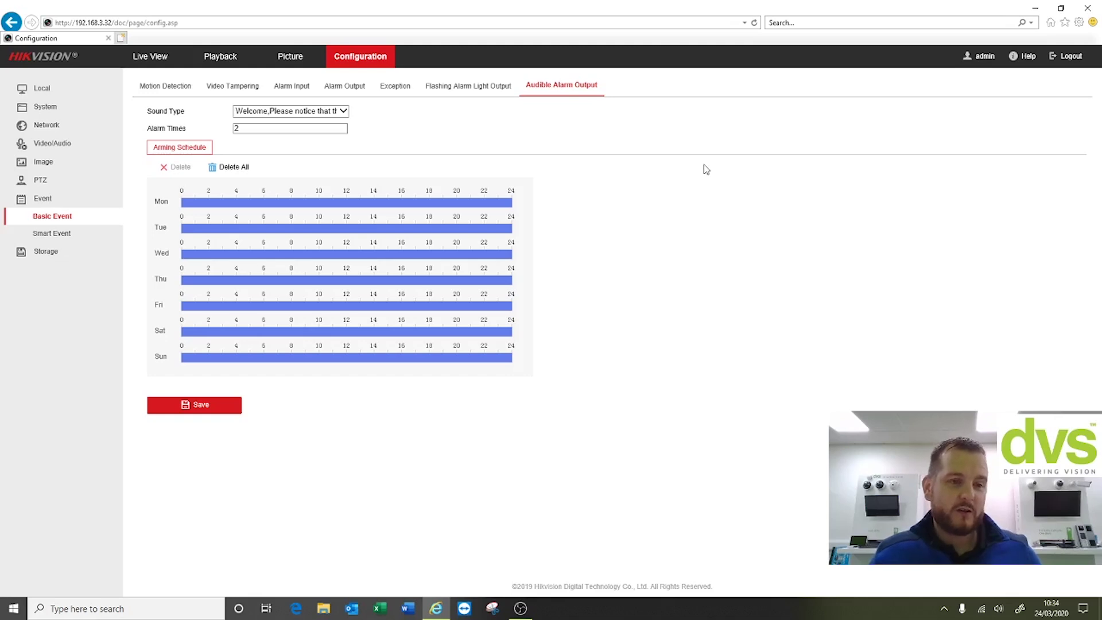
# View the storage management settings for the HDD, and return to the camera's live view.
pyautogui.click(65, 250)
pyautogui.click(66, 251)
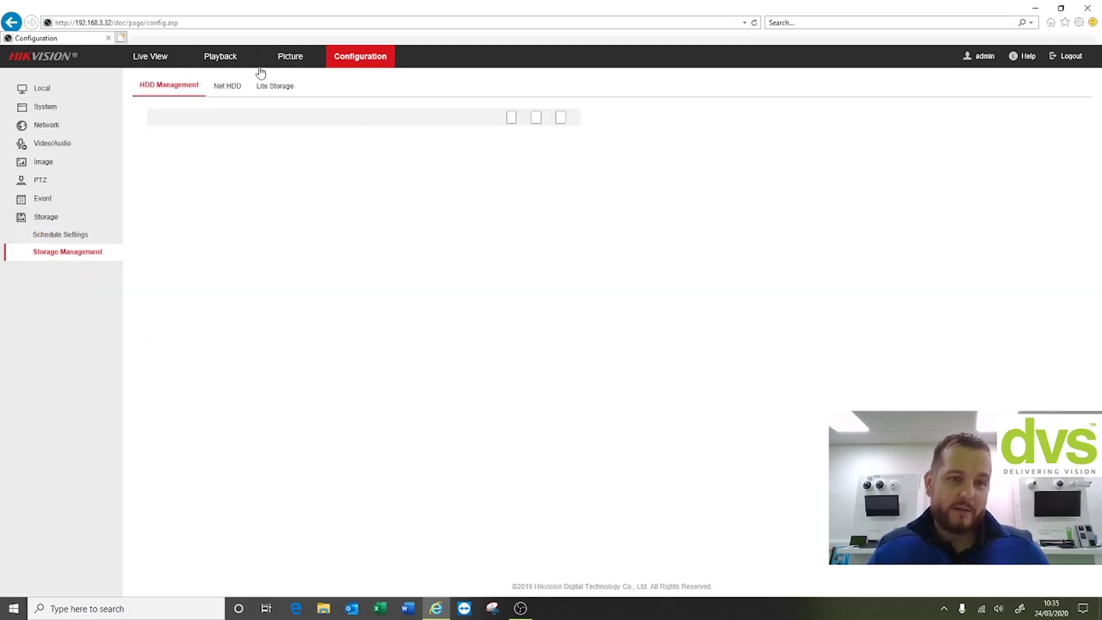
pyautogui.click(138, 60)
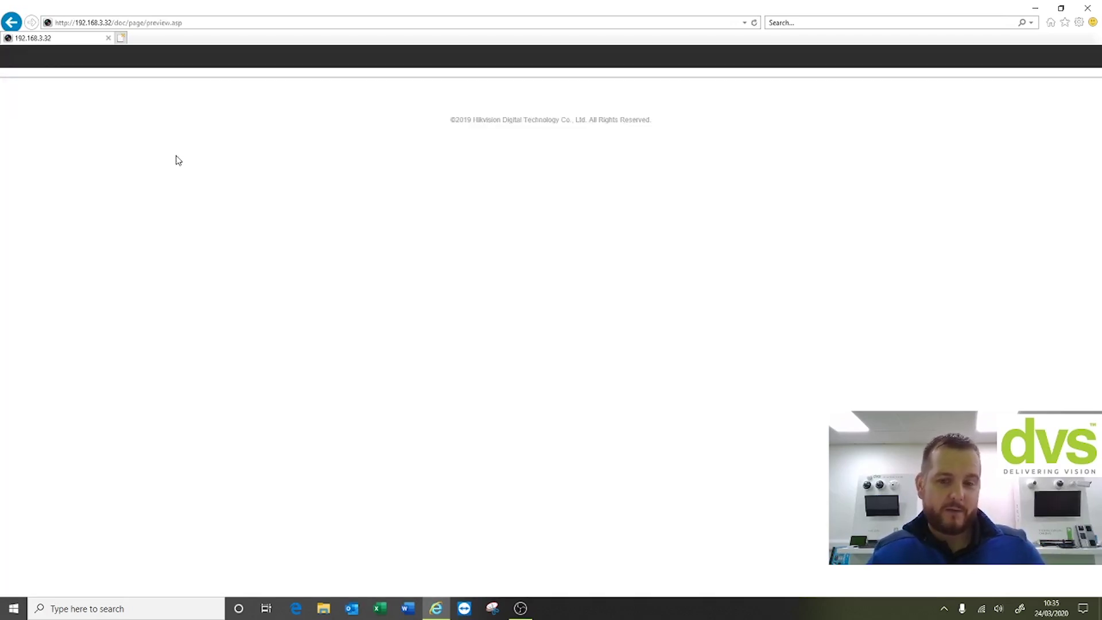